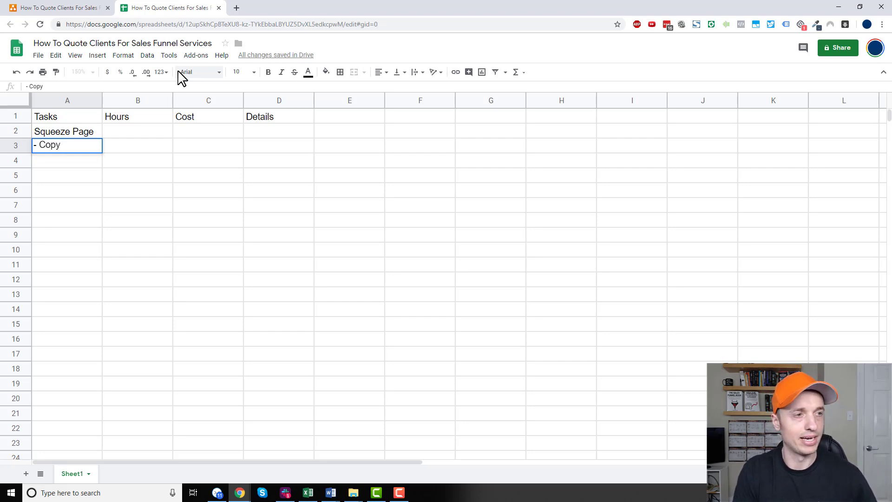
Step: Enter 0.25 hours for - Copy, fixing the mistyped 0.225 in the formula bar
key("Tab")
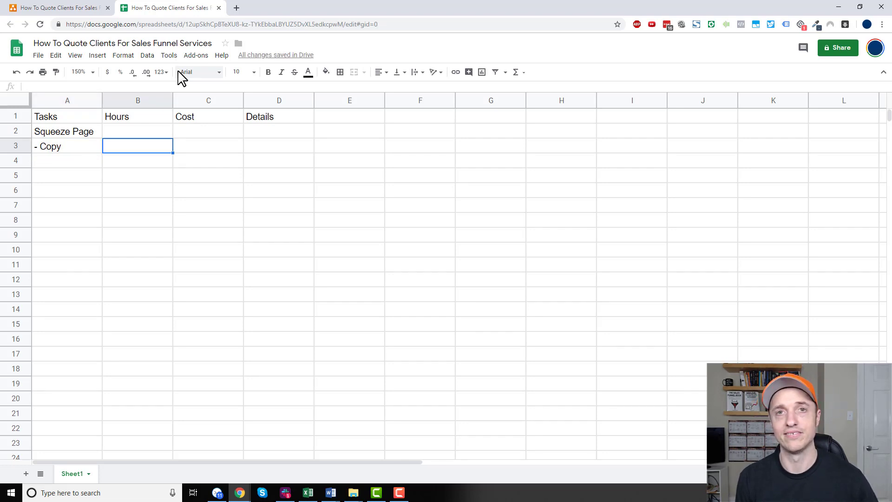
type(".2")
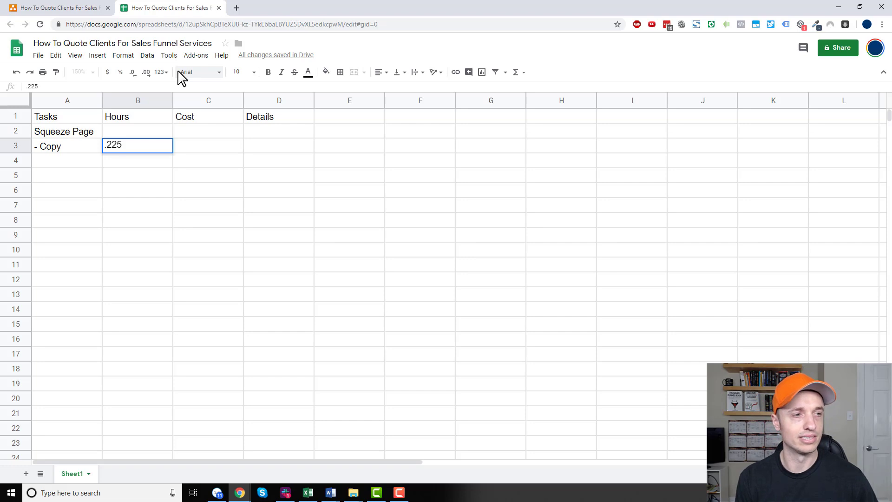
type("25")
key("shift+Tab")
key("Tab")
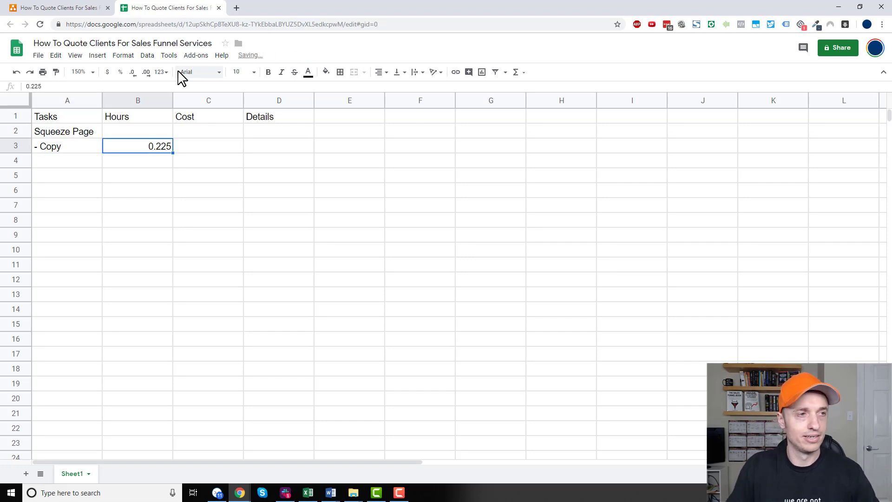
double_click(36, 86)
type("25")
left_click(201, 134)
left_click(204, 148)
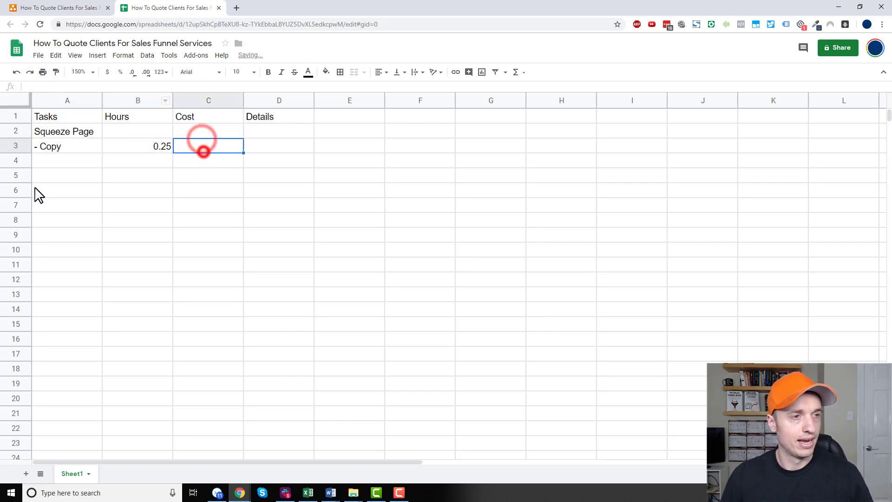
Step: Add - Design/Layout with 0.5 hours and - Integration with 0.25 hours below Copy
left_click(69, 150)
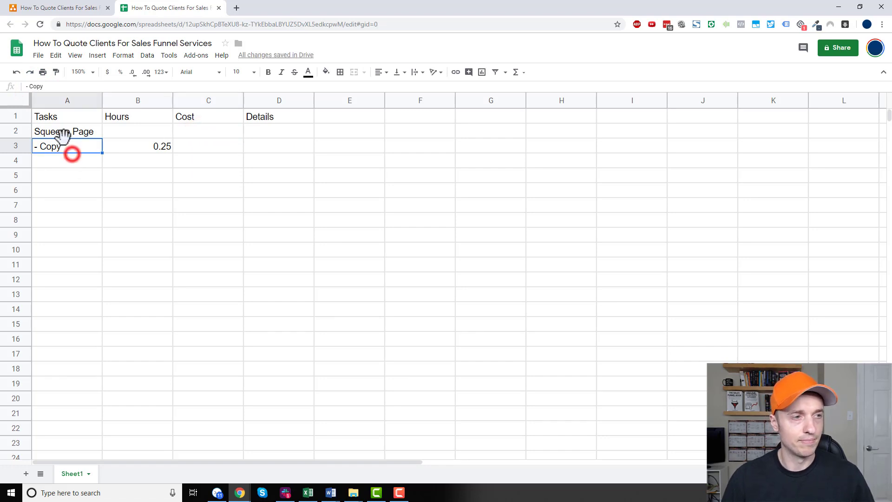
left_click(68, 160)
type("- Design/Layout")
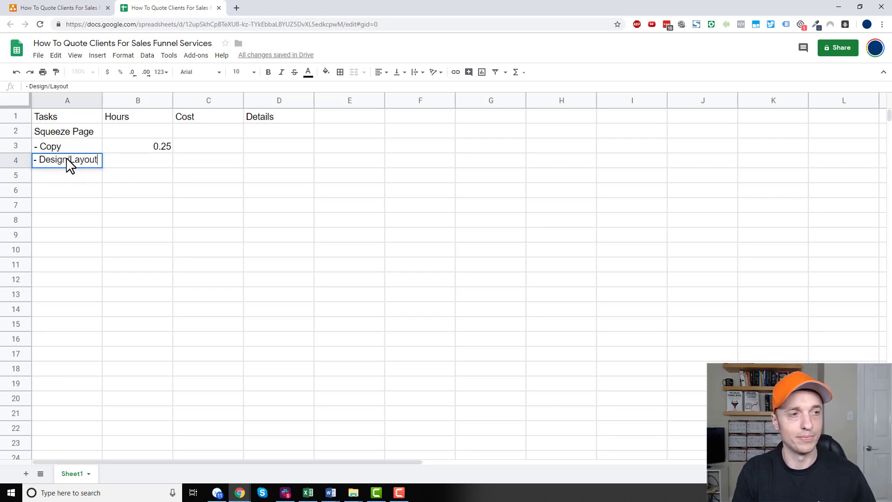
key("Tab")
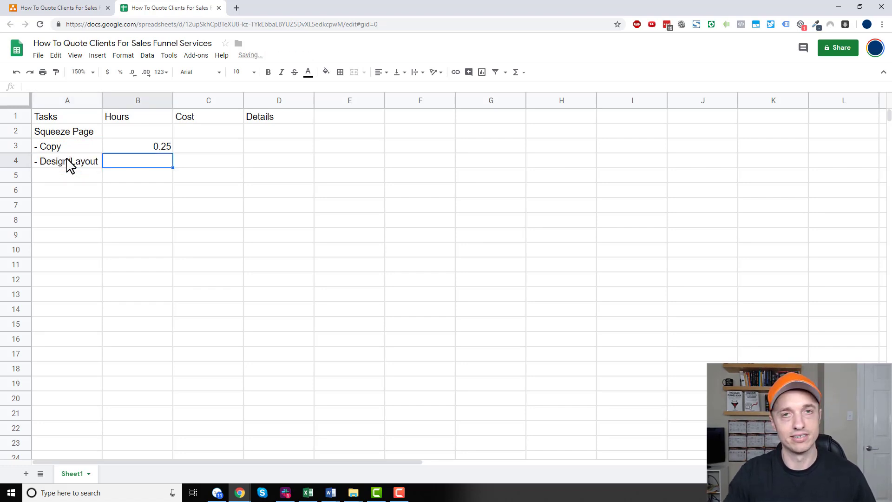
type(".5")
key("Return")
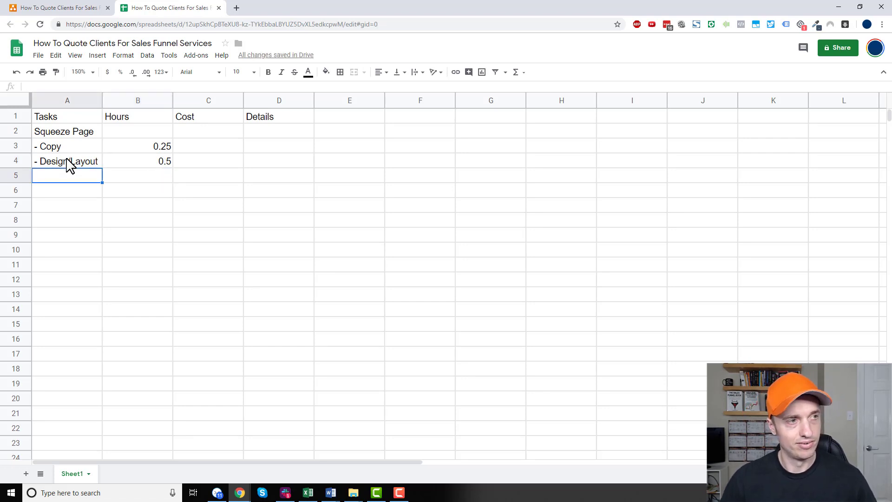
type("- Integration")
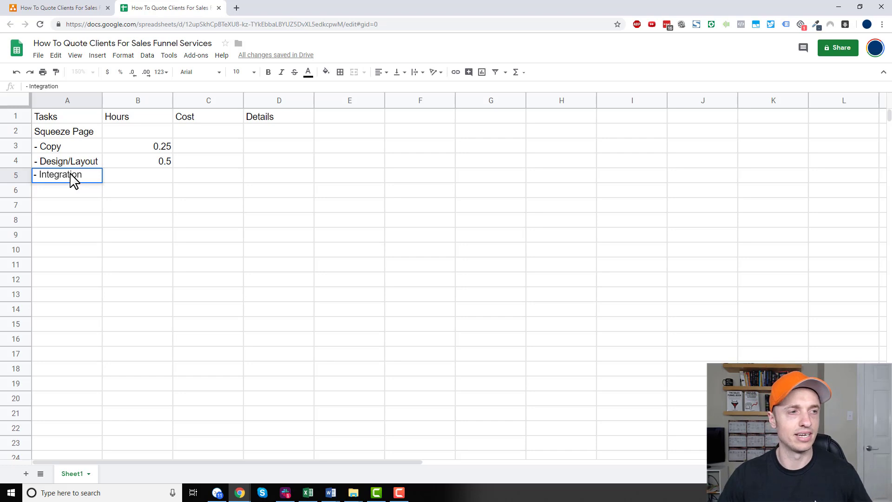
key("Tab")
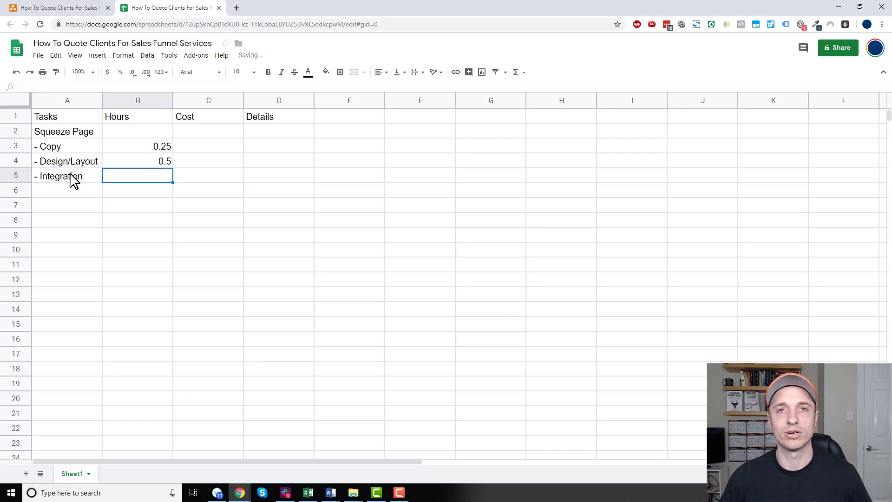
type(".")
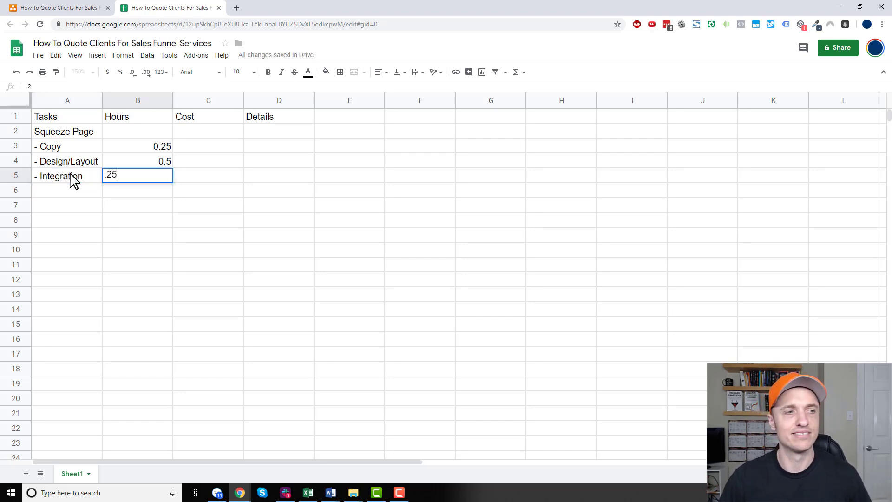
type("25")
key("Tab")
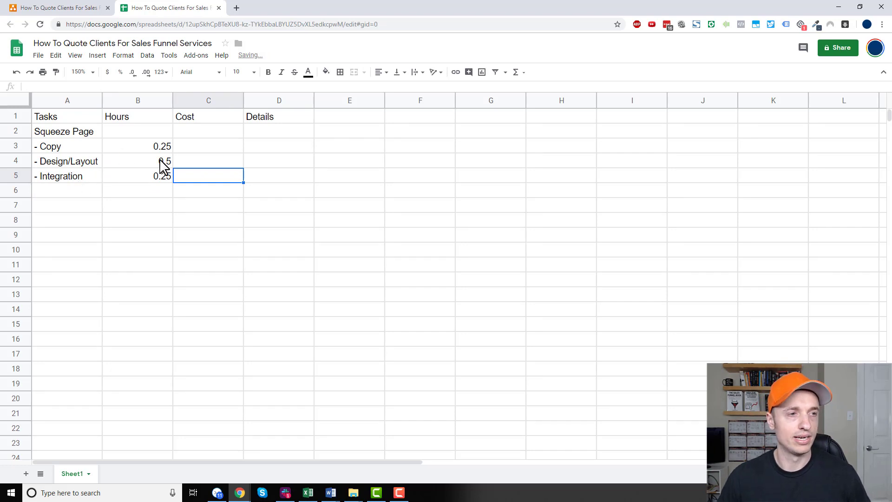
left_click(166, 131)
Step: Total the subtask hours in B2 with =sum(B3:B5), giving 1
type("=")
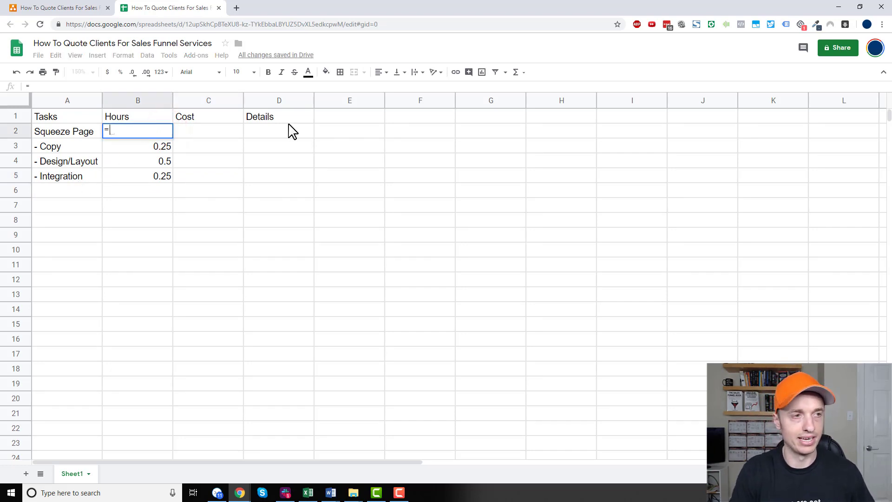
type("sum(")
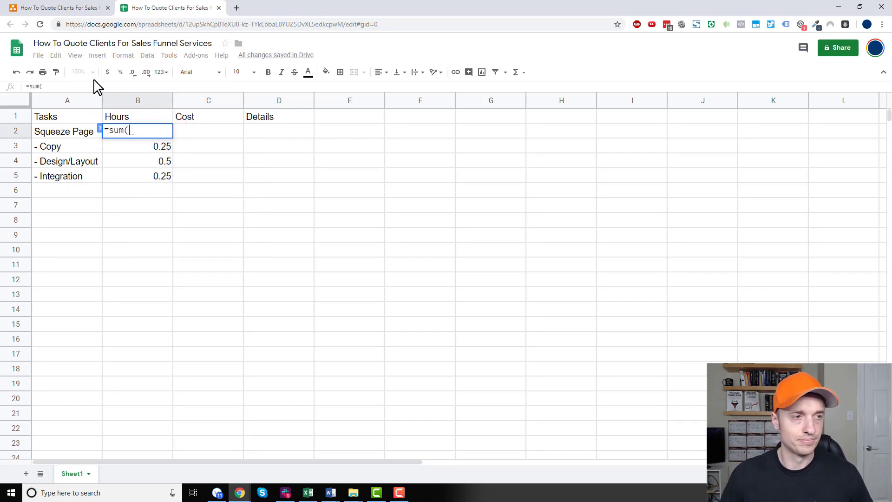
left_click_drag(167, 149, 165, 181)
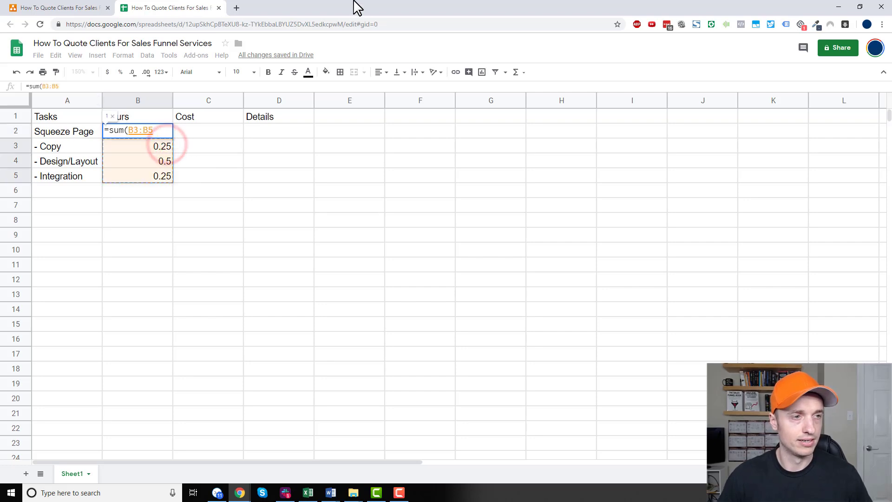
key("Return")
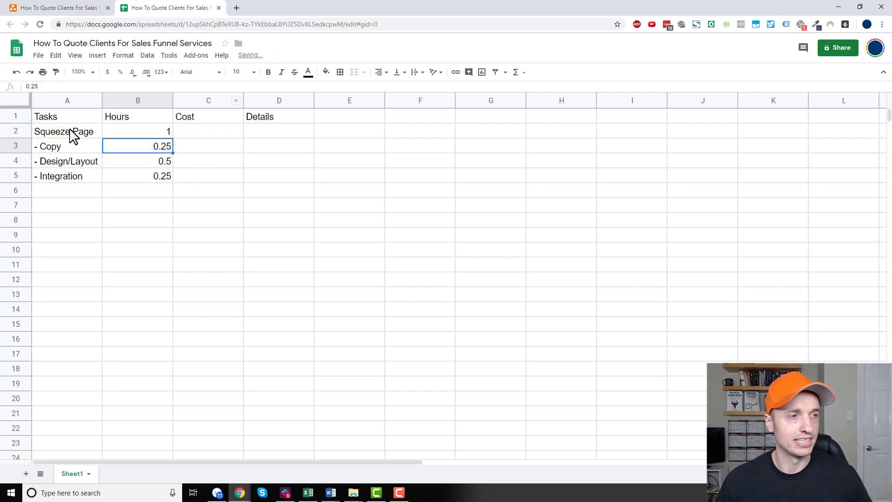
left_click(165, 132)
left_click(170, 145)
left_click(164, 164)
left_click(164, 175)
left_click(163, 143)
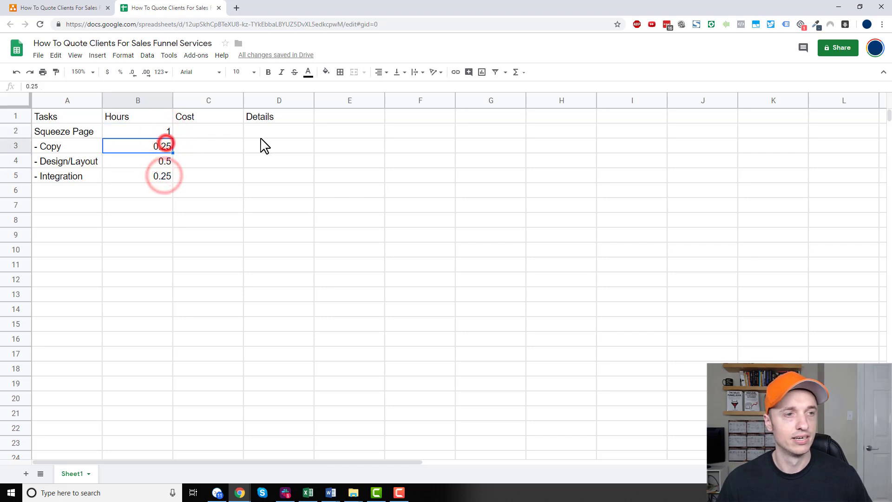
left_click(200, 130)
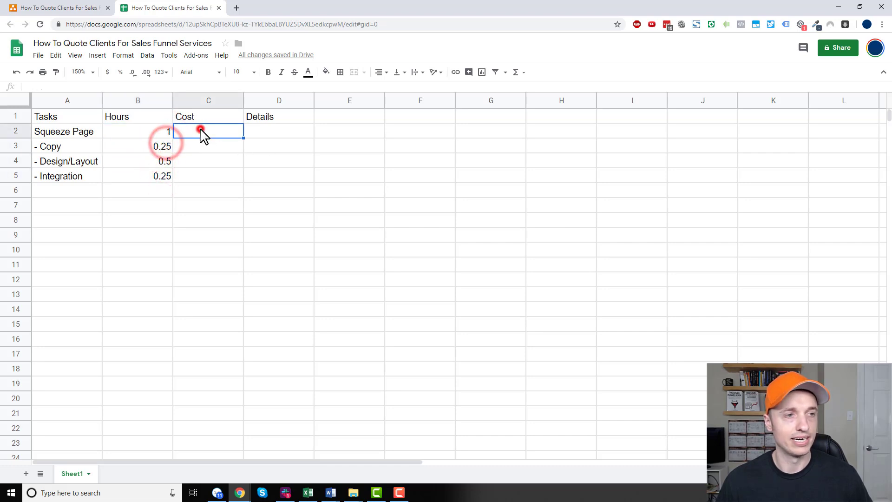
Step: Check the next funnel page in the draw.io diagram, then return to the quote sheet
left_click(57, 191)
left_click(72, 8)
left_click(393, 207)
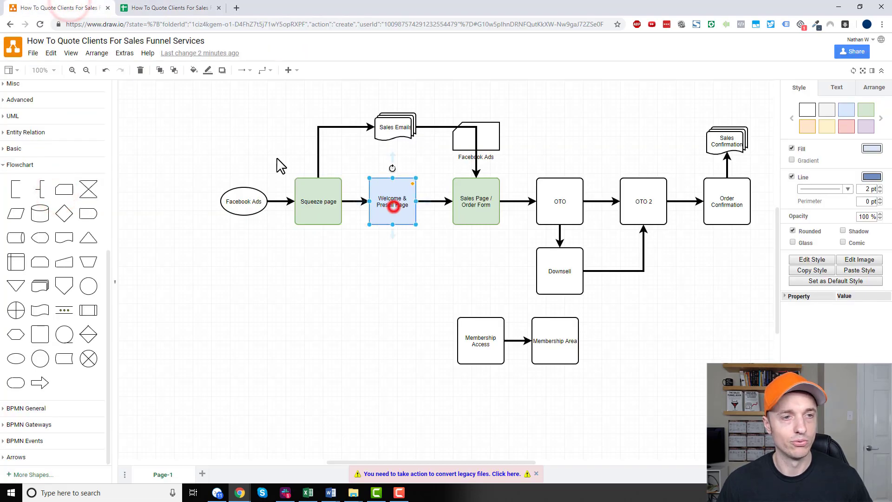
left_click(139, 7)
Step: Add the Welcome & presell heading with a - Copy subtask at 0.25 hours
type("Wel")
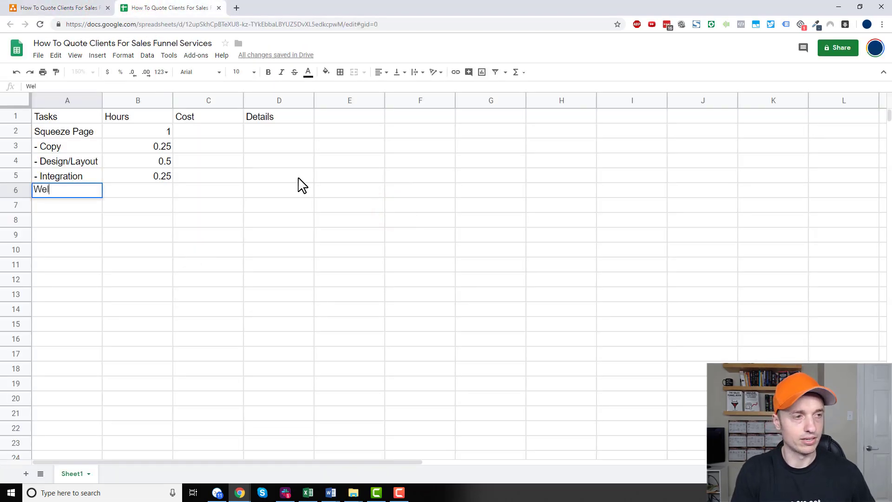
type("come & presell")
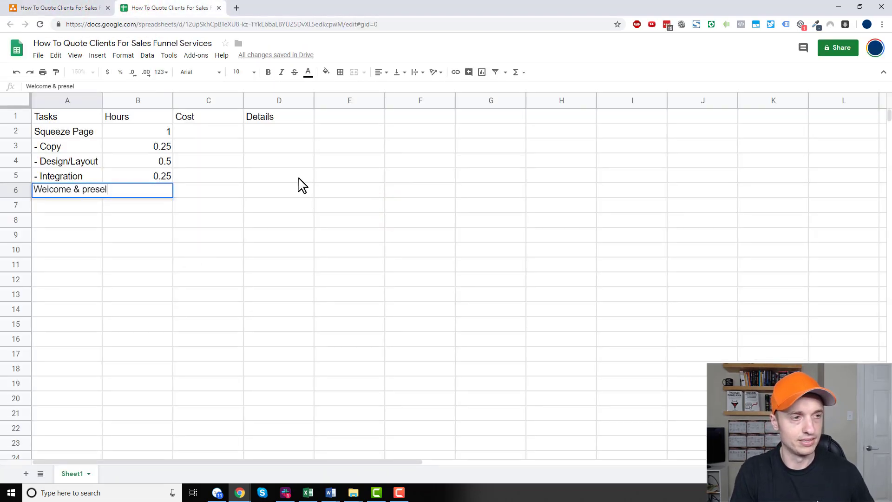
key("Tab")
left_click(82, 208)
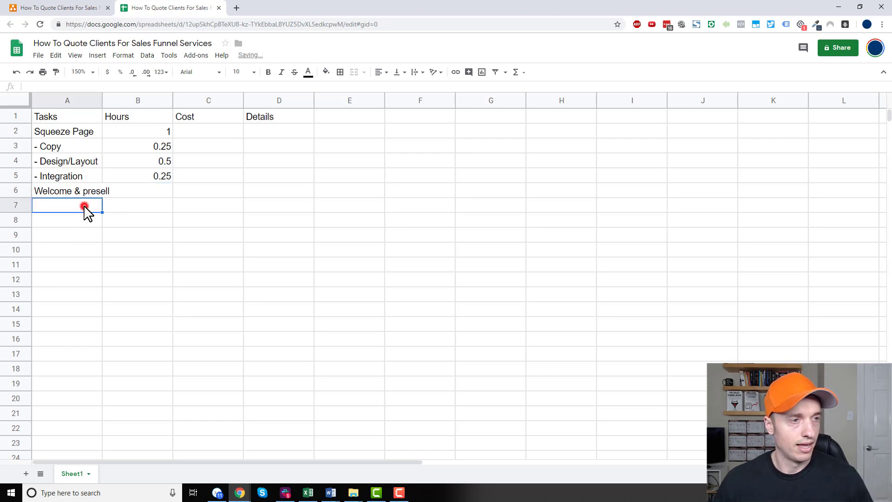
type("- Copy")
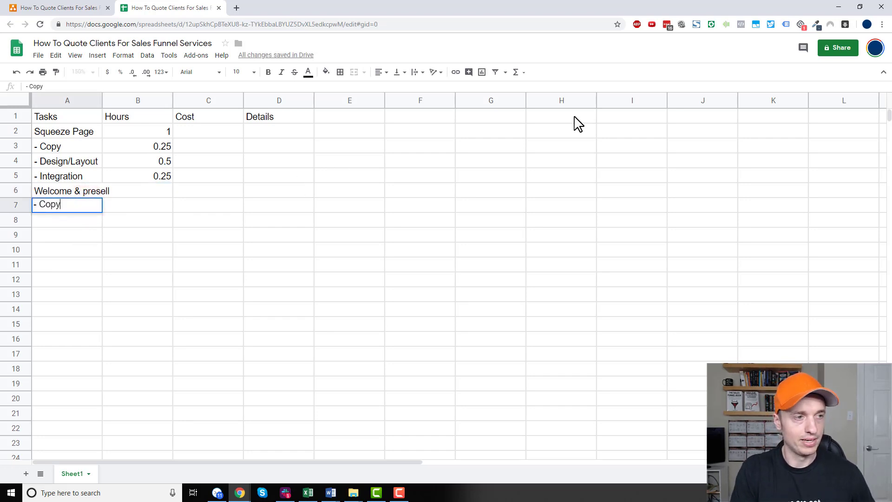
key("Tab")
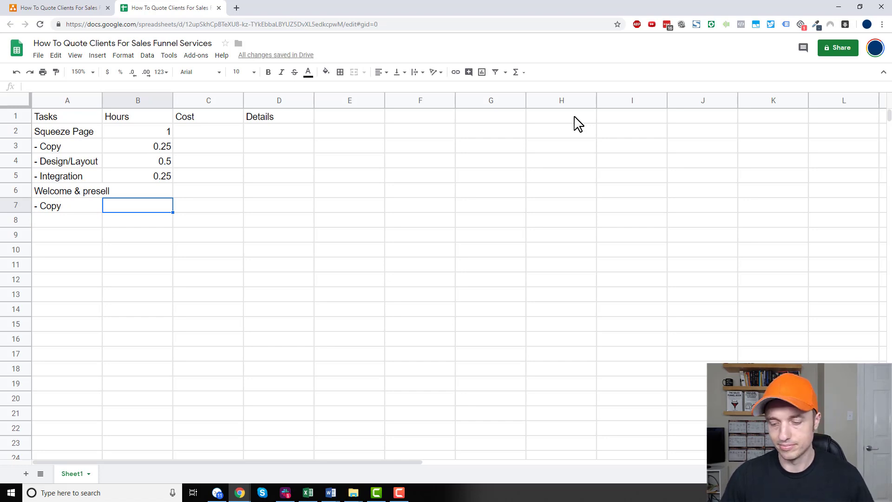
type(".25")
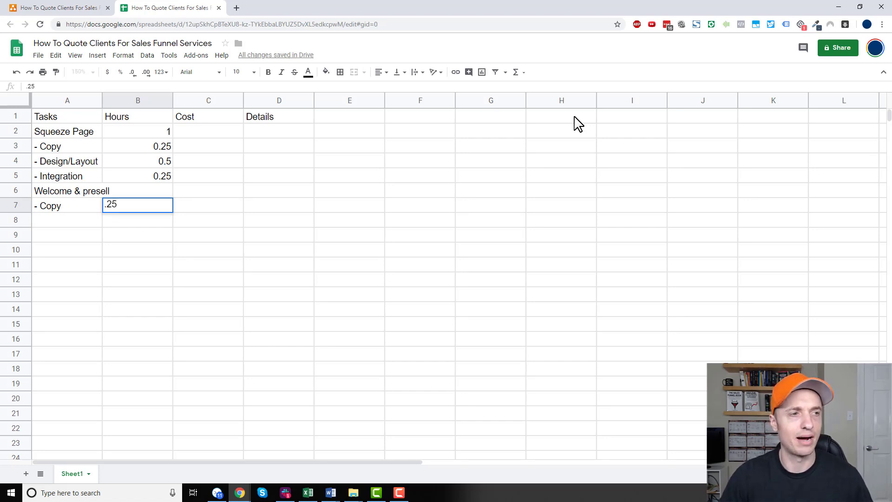
key("Return")
Step: Add - Design/Layout at 0.5 hours and - Integration at 0.25 hours under Welcome & presell
type("- Design")
key("Tab")
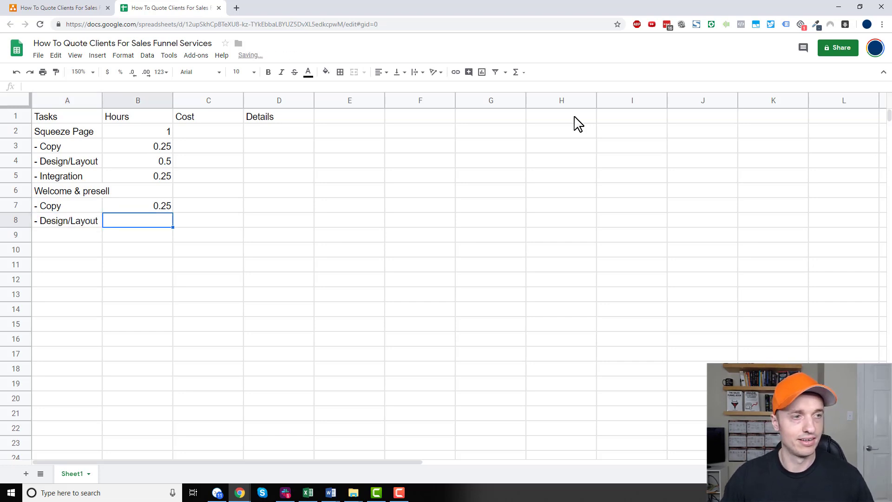
type(".5")
key("Return")
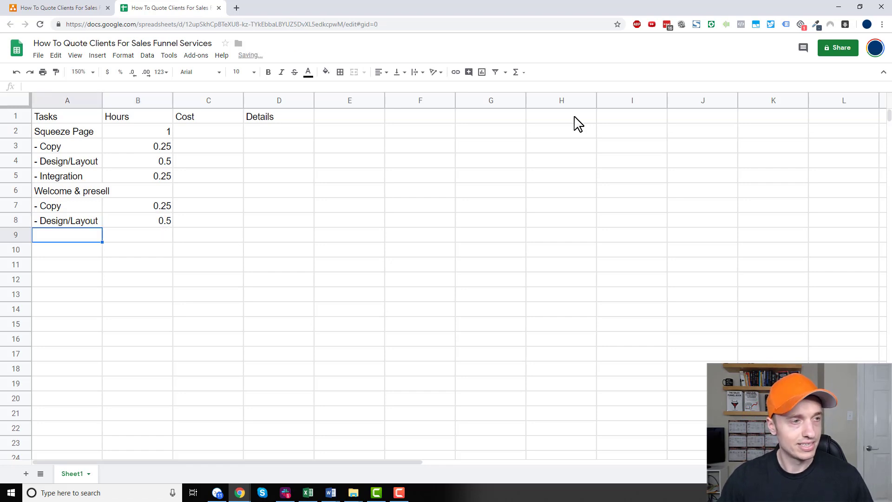
type("- in")
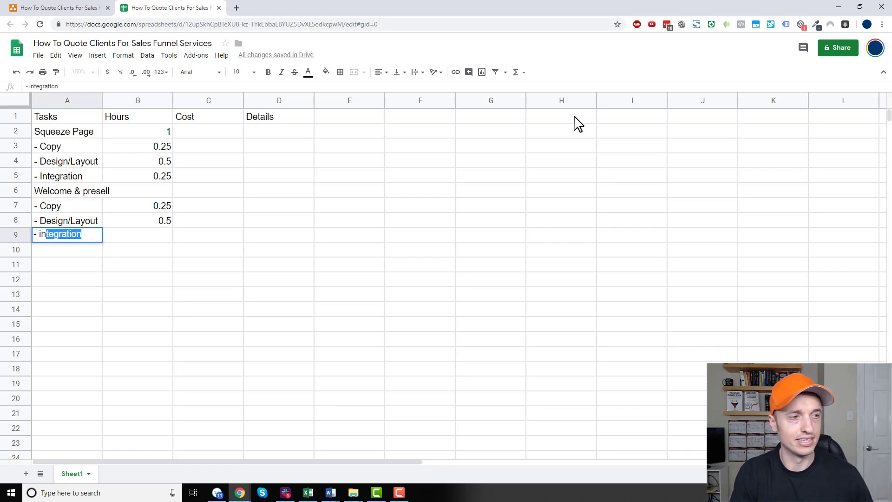
type(" Integratio")
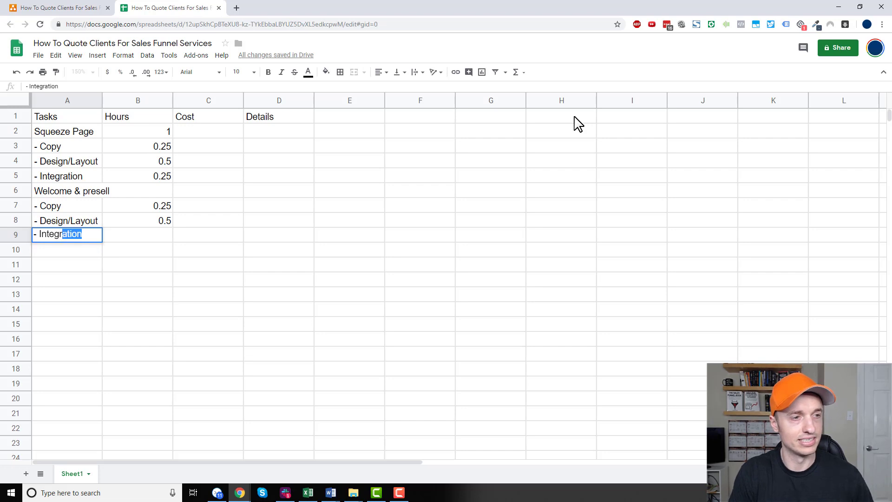
key("Tab")
type(".25")
key("Return")
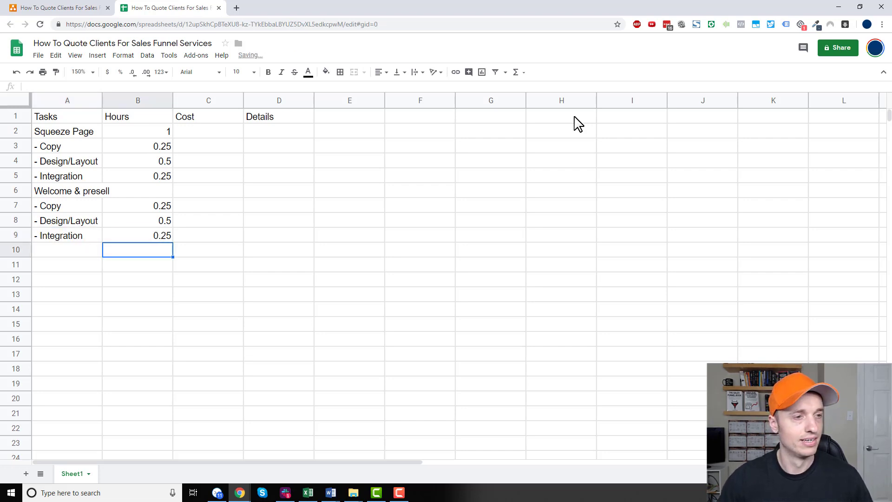
key("Left")
Step: Copy the SUM formula from B2 into the Welcome & presell hours cell B6
left_click(165, 131)
key("ctrl+c")
left_click(165, 187)
key("ctrl+v")
left_click(65, 251)
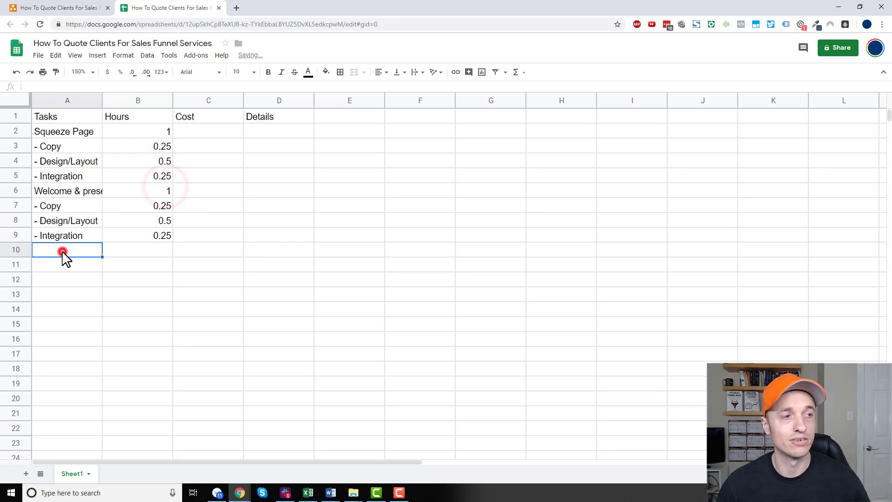
Step: Autofit column A so Welcome & presell fits
double_click(102, 99)
left_click(64, 206)
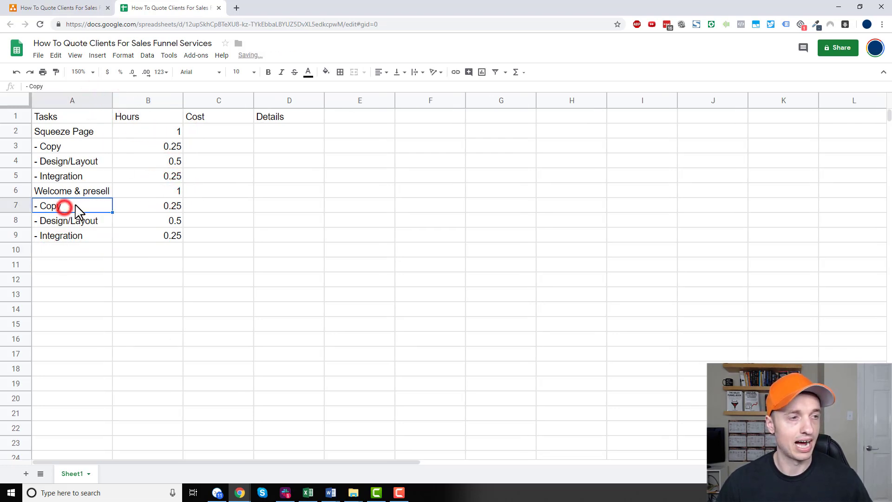
double_click(74, 206)
Step: Add the '- Video Work*' subtask with 2 hours in row 10
left_click(70, 248)
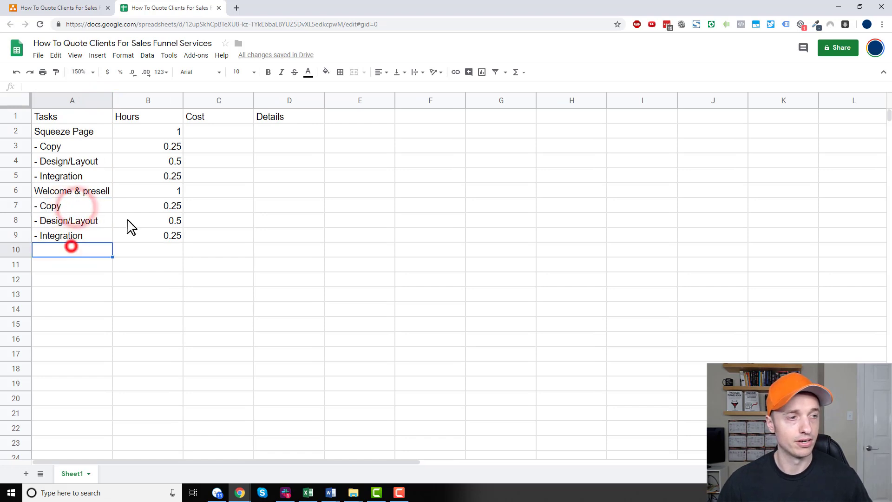
type("- Video Work")
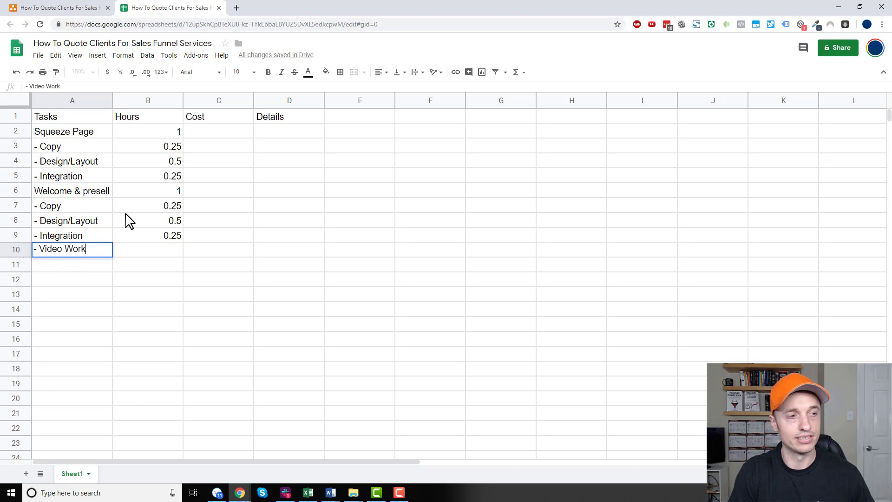
key("Tab")
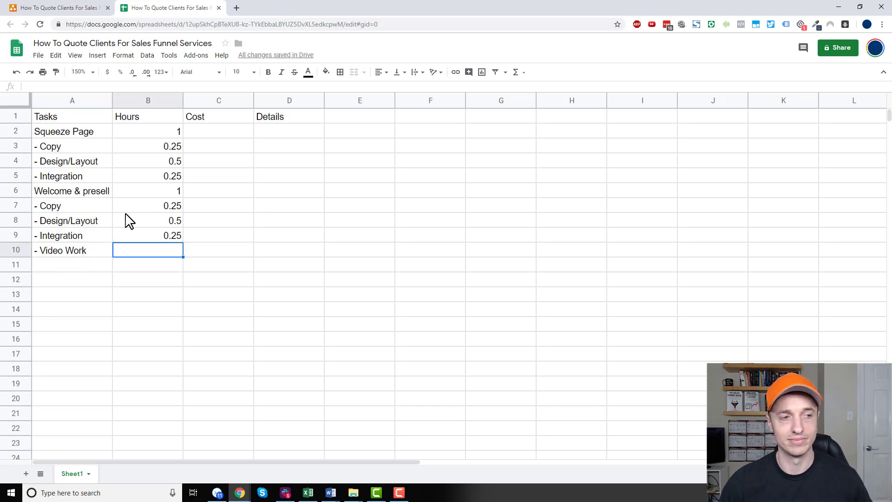
type("2")
key("Tab")
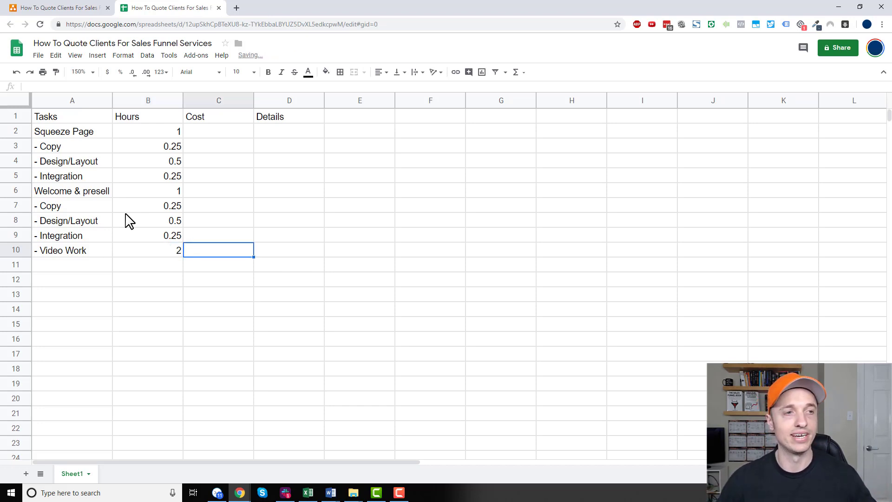
double_click(94, 250)
type("*")
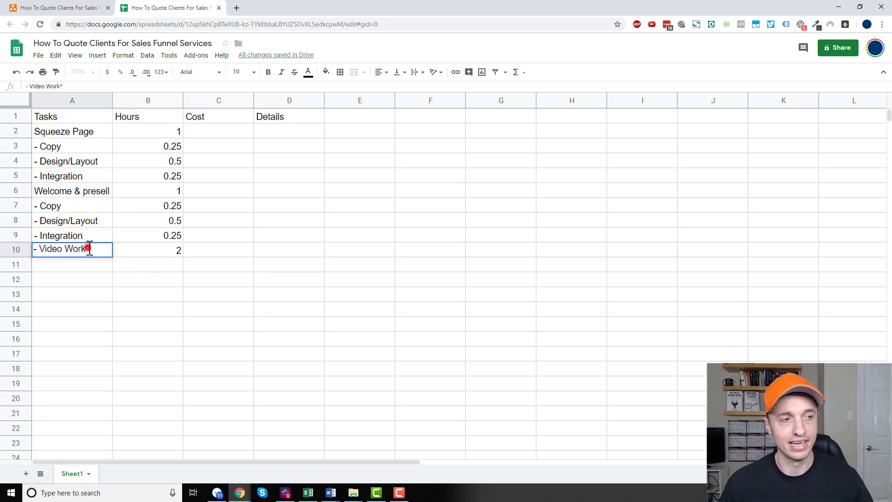
left_click(199, 278)
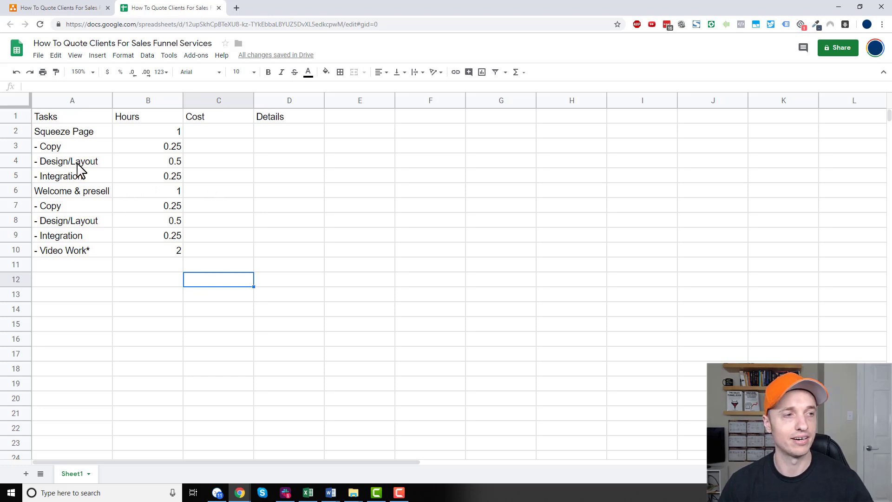
left_click_drag(50, 137, 287, 135)
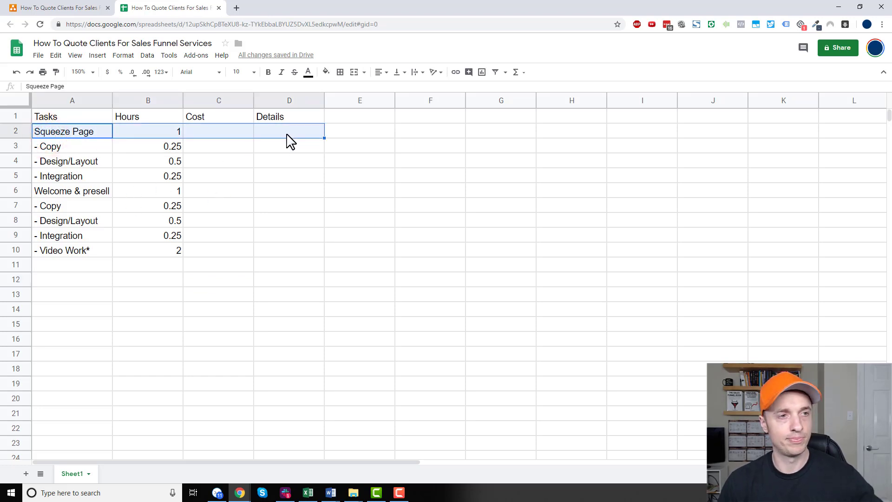
Step: Fill A2:D2 (Squeeze Page) and A6:D6 (Welcome & presell) with light blue
left_click(328, 72)
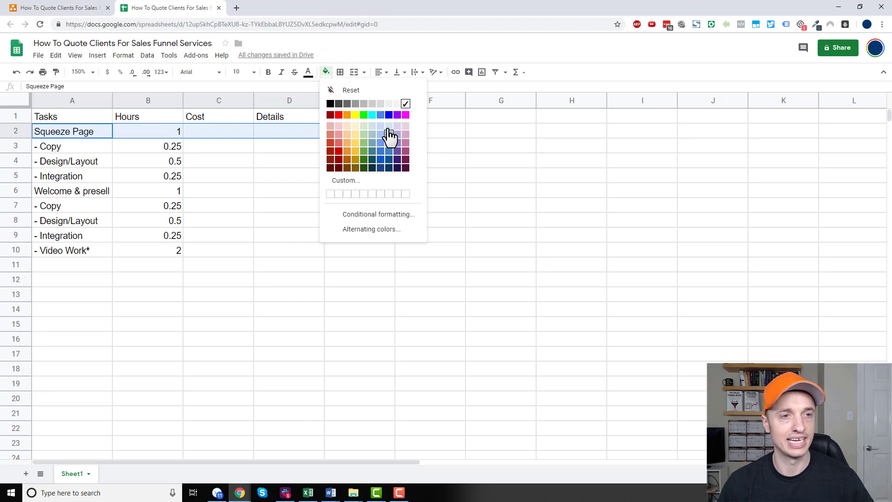
left_click(389, 126)
left_click_drag(60, 191, 267, 193)
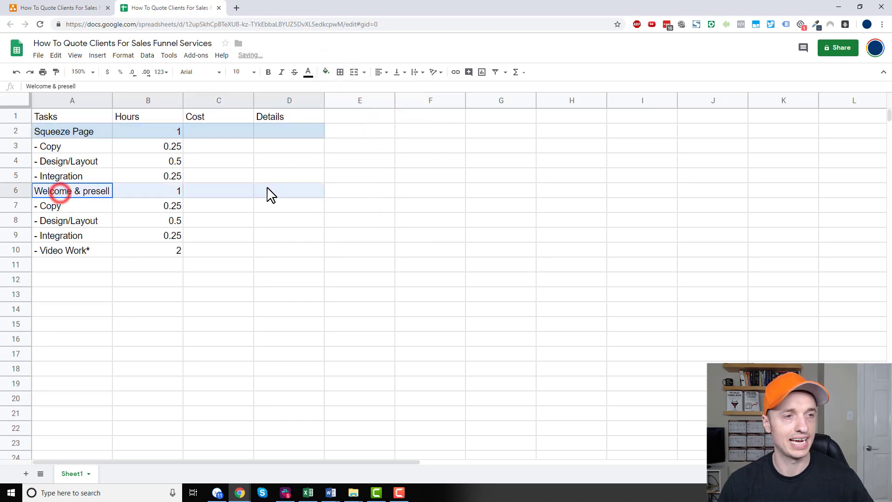
left_click(330, 73)
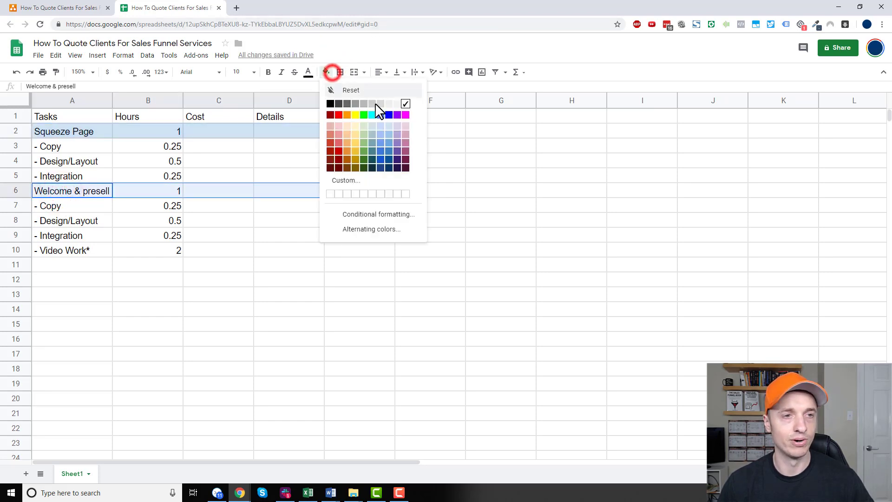
left_click(391, 127)
left_click(453, 205)
left_click(219, 132)
left_click(223, 147)
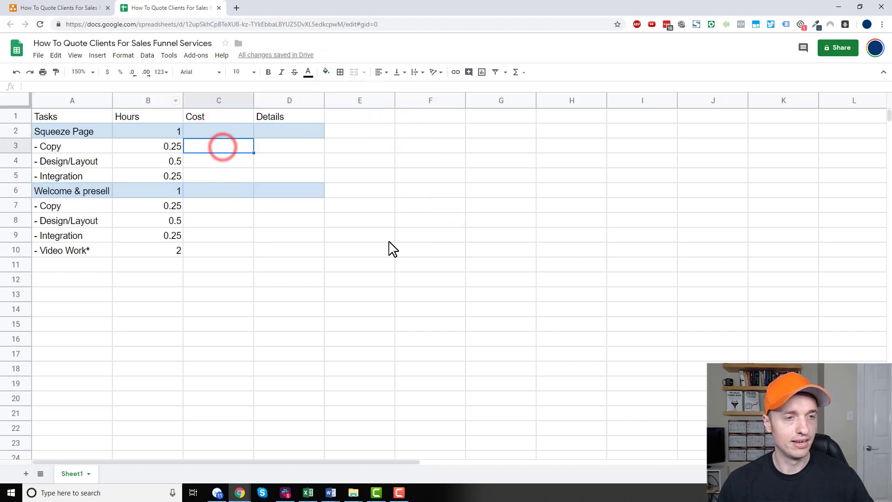
left_click(473, 144)
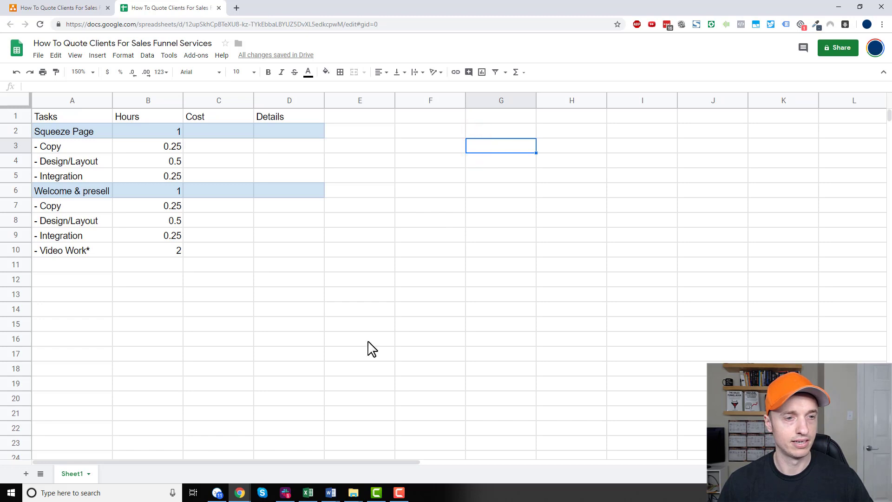
left_click(48, 326)
left_click(558, 246)
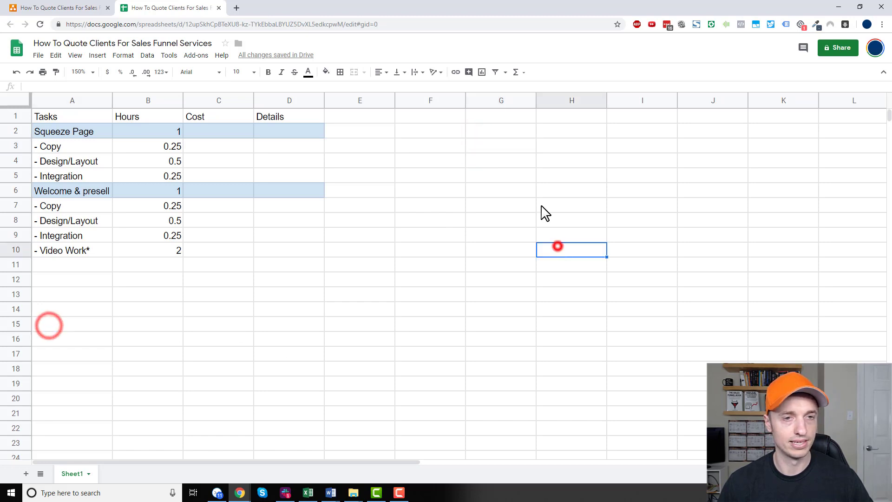
Step: Enter the label 'Hourly Cost' in G2 and the rate 100 in H2
left_click(508, 127)
type("Hourly Cost")
key("Tab")
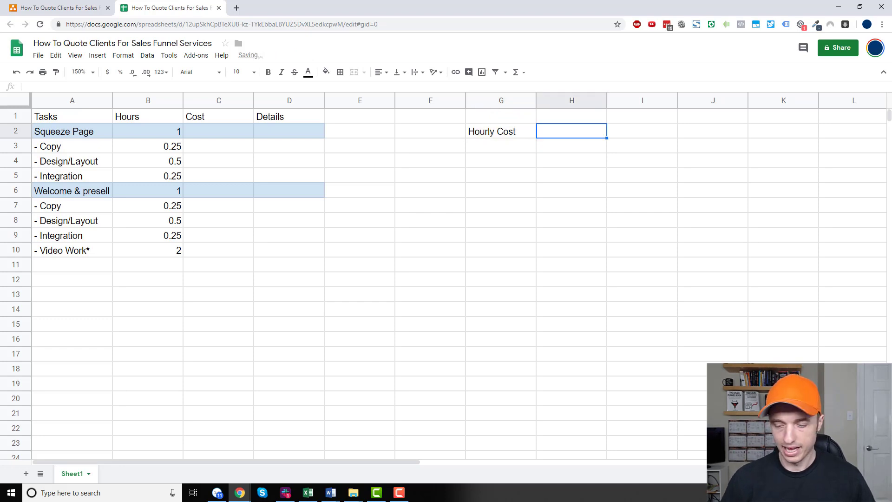
type("100")
key("Return")
key("Up")
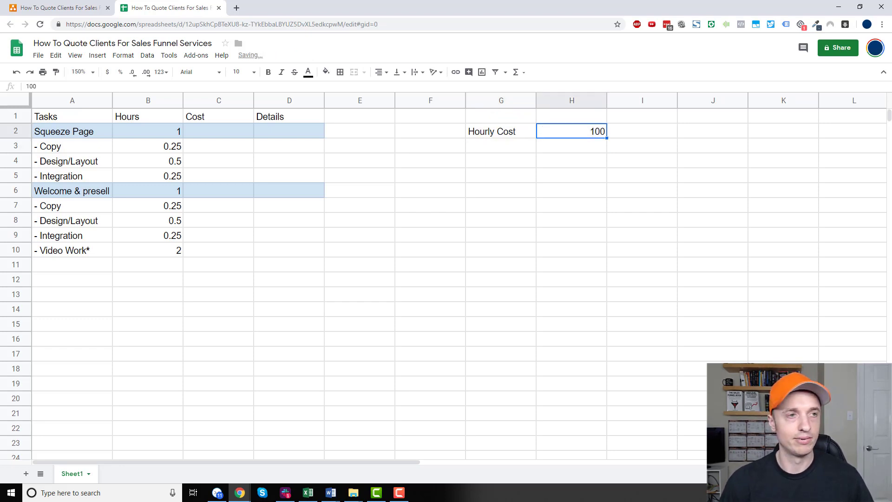
Step: Format H2 as currency and enter the cost formula =B2*$H$2 in C2
left_click(107, 73)
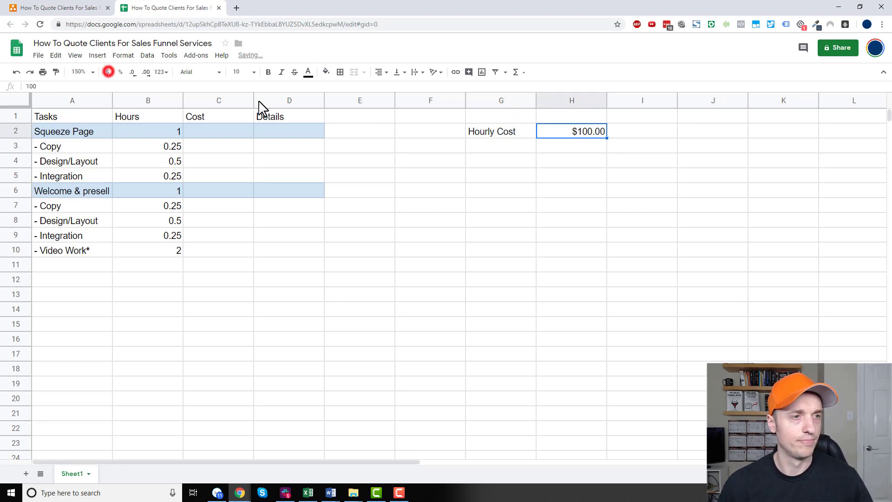
left_click(516, 135)
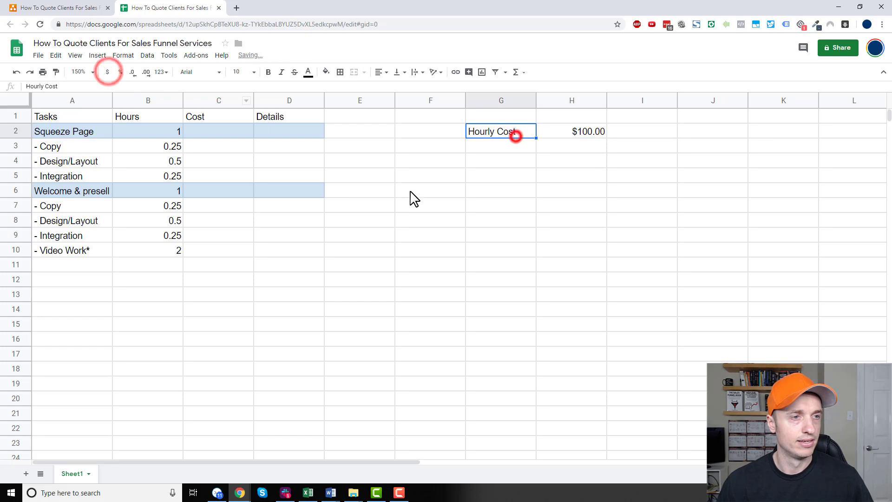
left_click(217, 134)
type("=")
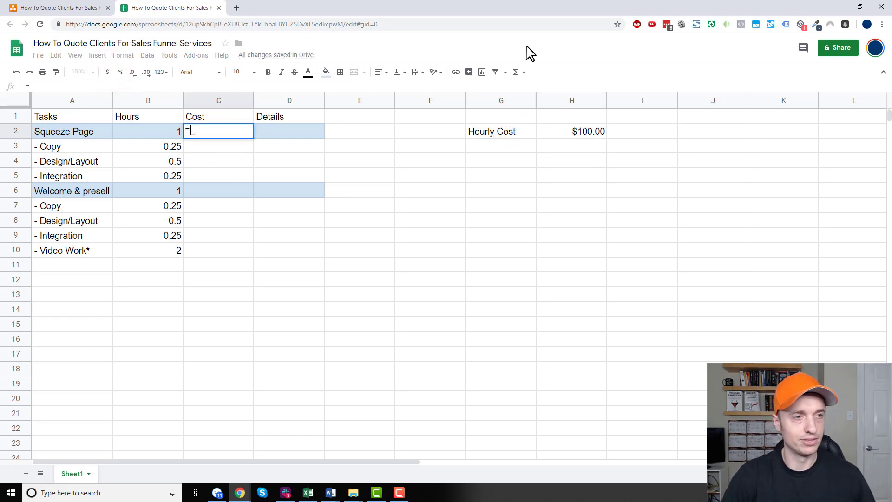
left_click(166, 134)
type("*")
left_click(590, 131)
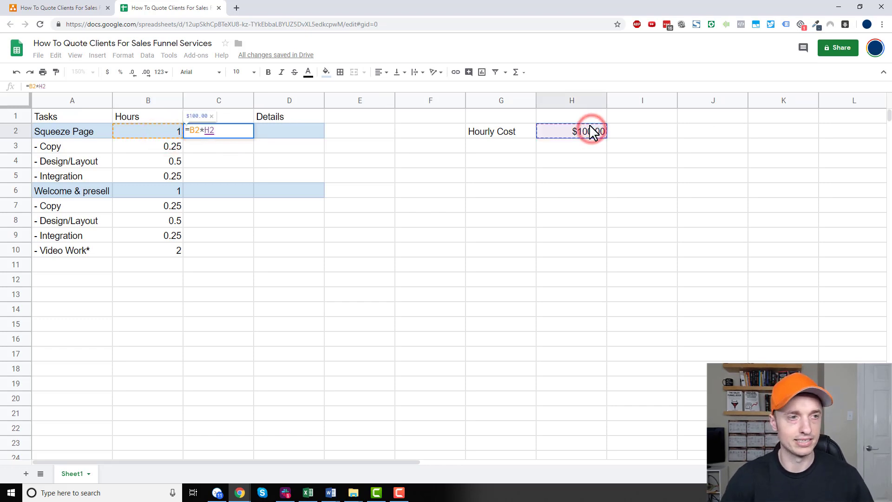
key("Return")
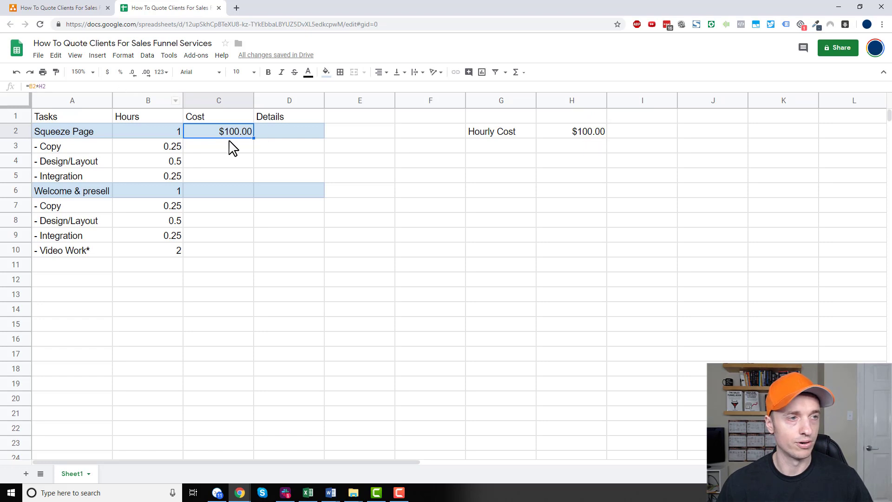
left_click(40, 85)
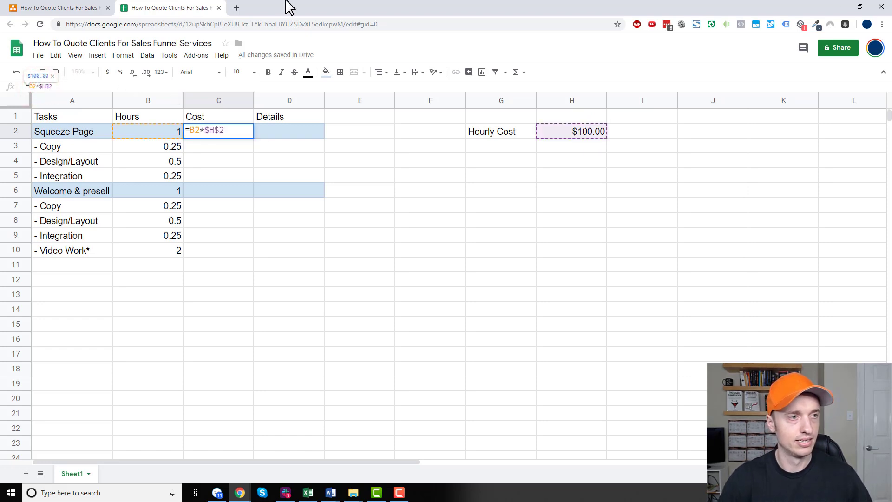
key("Return")
key("Up")
Step: Fill the C2 cost formula down through C3:C10
key("ctrl+c")
left_click_drag(233, 144, 235, 255)
key("ctrl+v")
left_click(504, 231)
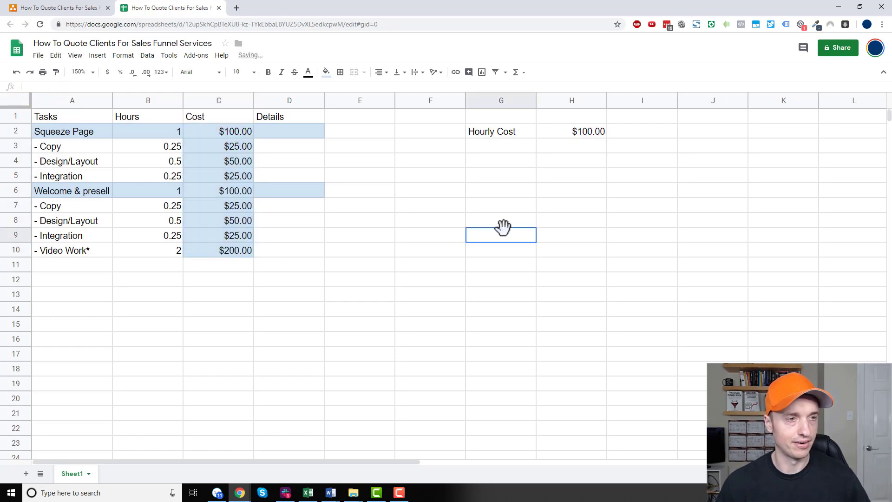
left_click_drag(238, 144, 243, 178)
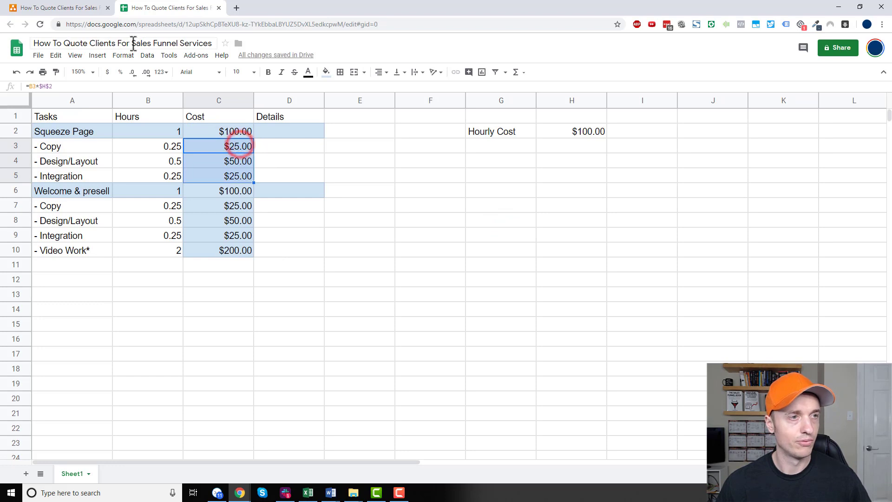
Step: Remove the fill shading from the subtask cost cells
left_click(330, 74)
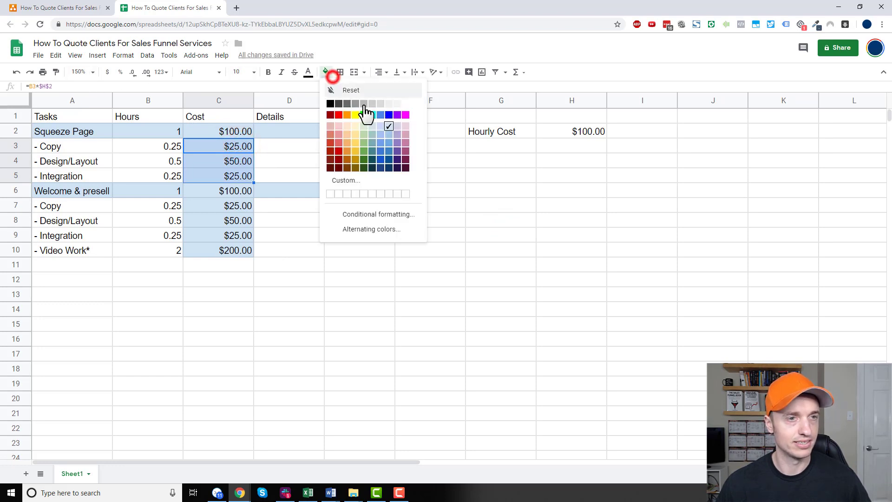
left_click(351, 91)
left_click_drag(238, 206, 235, 253)
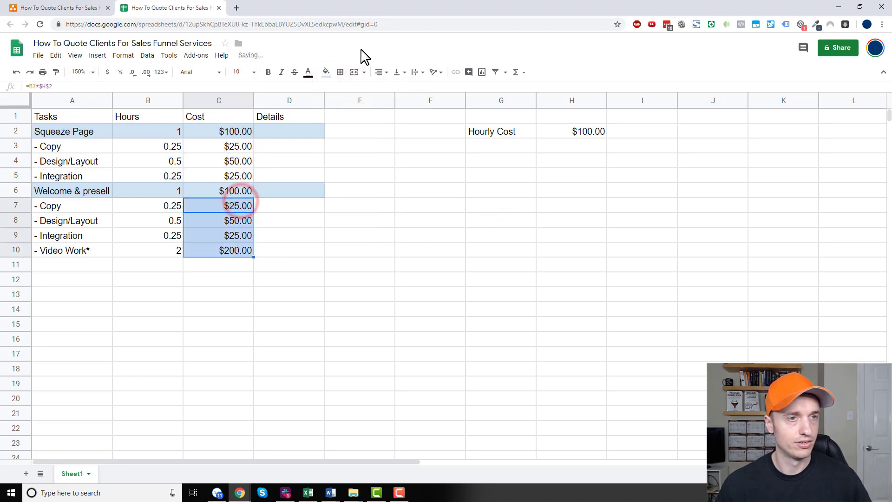
left_click(335, 76)
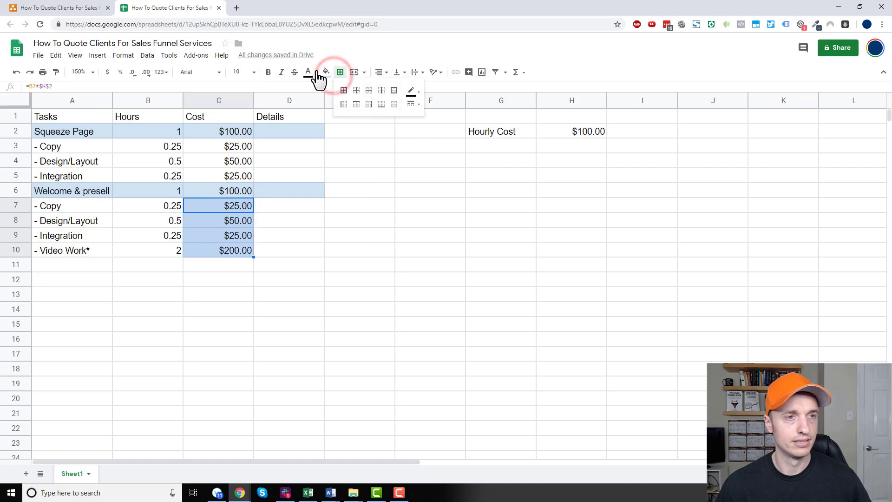
left_click(326, 74)
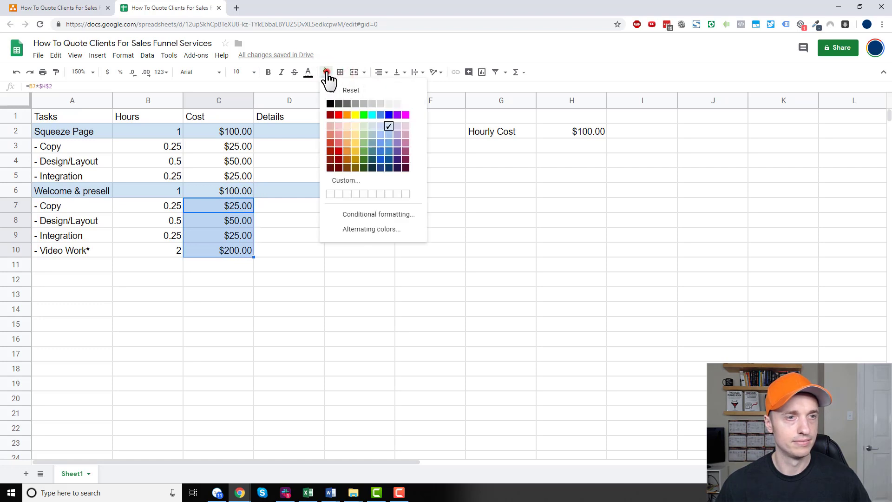
left_click(292, 149)
Step: Widen the Details column D and review the cost formulas in C2, C6 and C7
left_click_drag(323, 101, 444, 102)
left_click(241, 132)
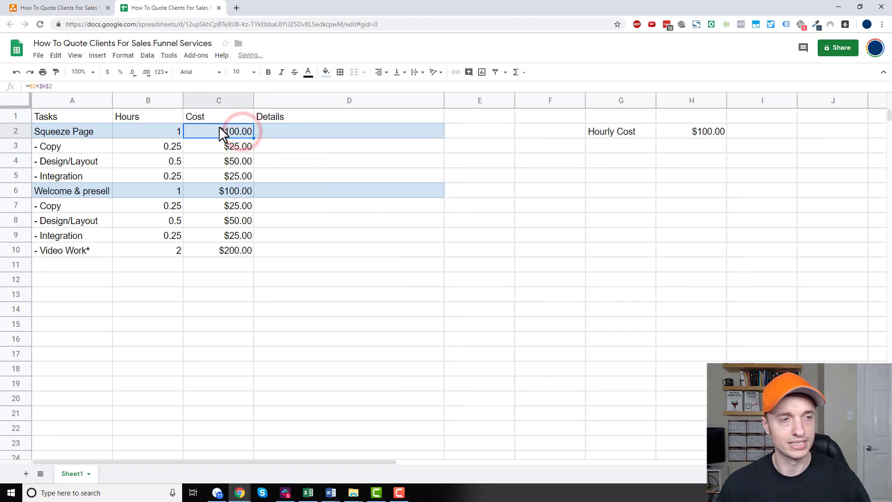
left_click(227, 205)
left_click(235, 192)
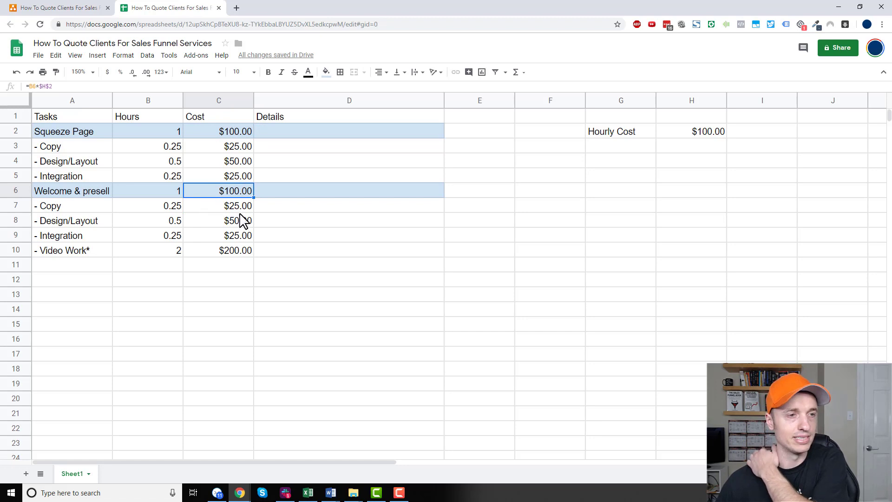
Step: Total the presell subtask hours in B6 with =sum(B7:B9)
left_click(170, 192)
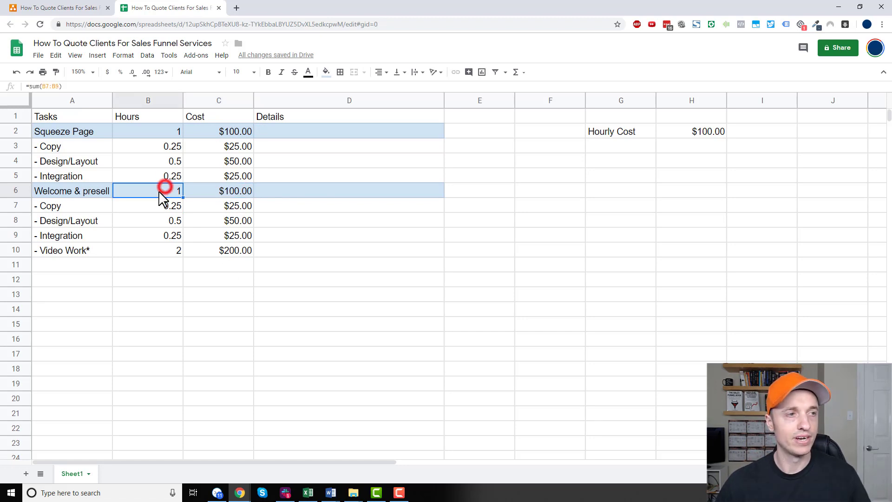
type("=sum(B7:B9)")
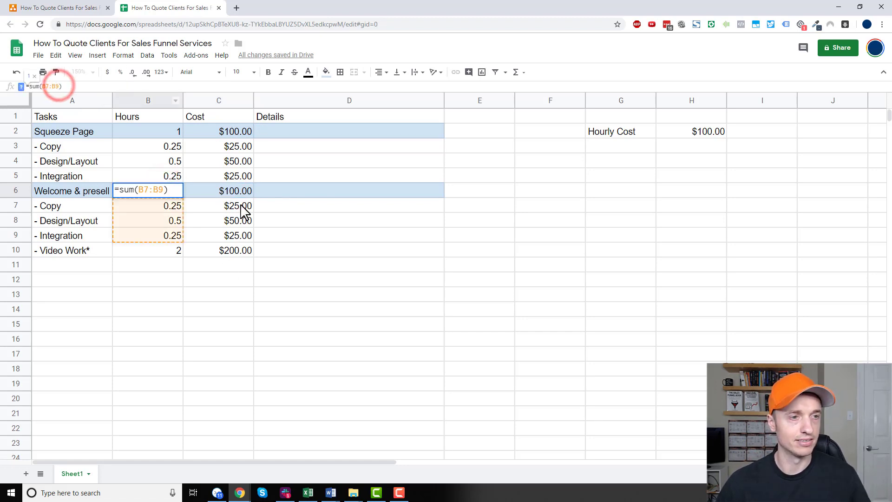
left_click(272, 191)
Step: Note 'or $300 with the video work' in D6 and 'Page to collect contact information' in D2
type("or")
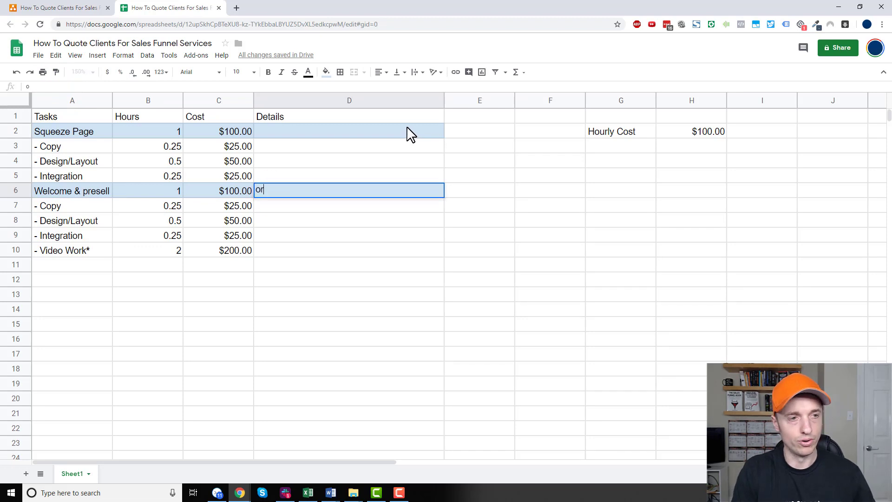
type(" $300")
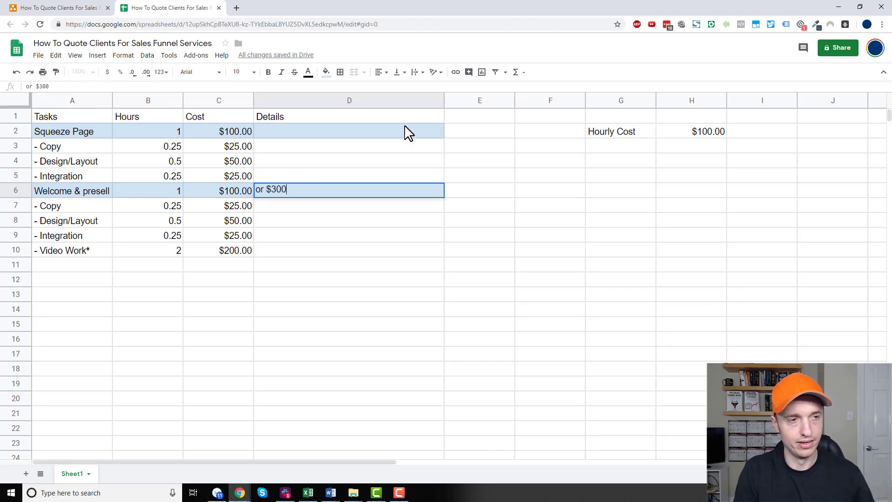
type(" with the video work")
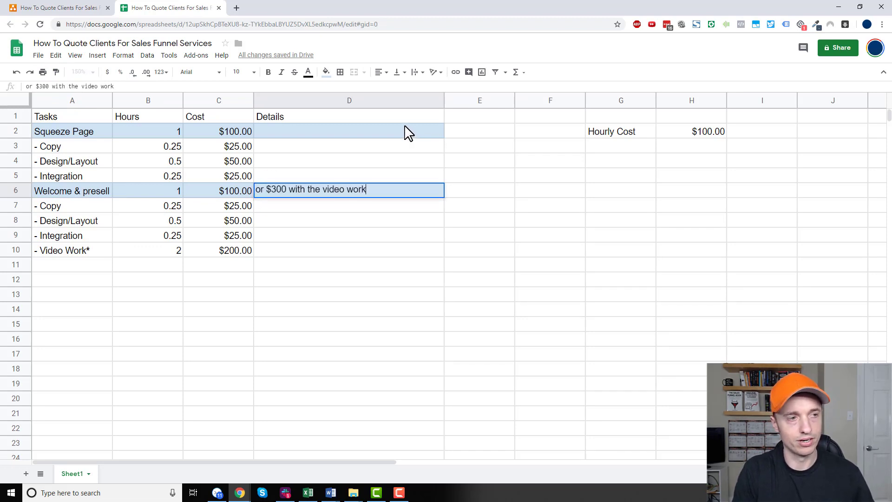
key("Tab")
left_click(298, 145)
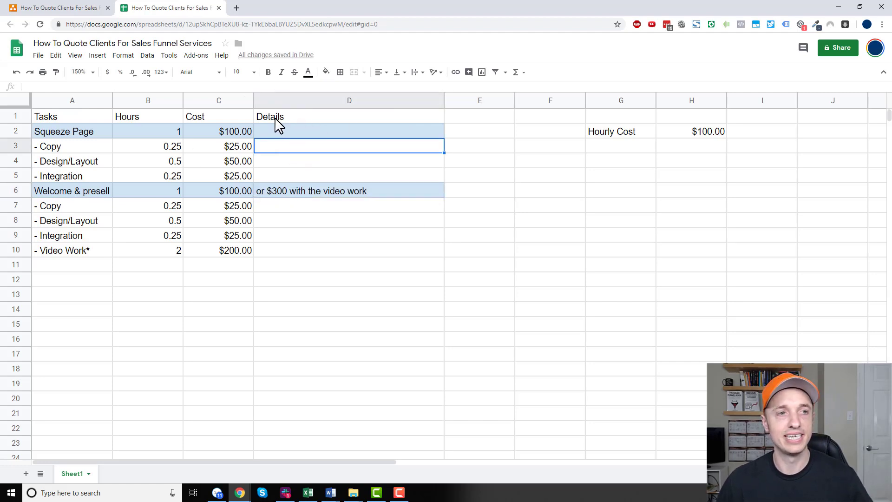
left_click(277, 133)
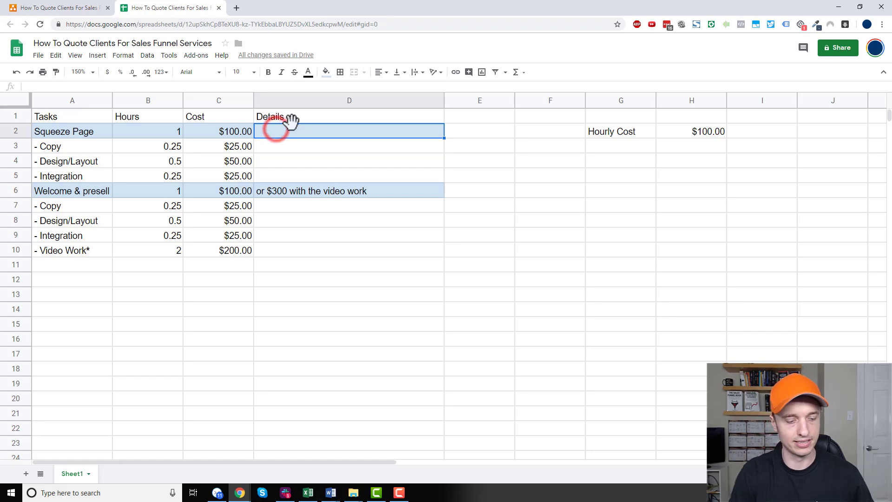
type("Page to collect contact information")
left_click(296, 146)
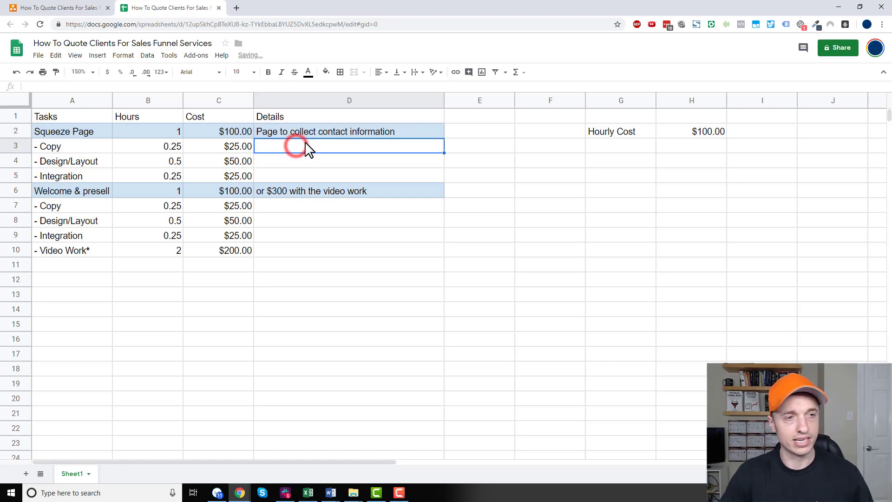
Step: Describe D3 as 'Headline, Sub Headling, Bullet points' and D4 as 'structure, colors, typography, mobile friendly, et'
type("Headline, Sub Head")
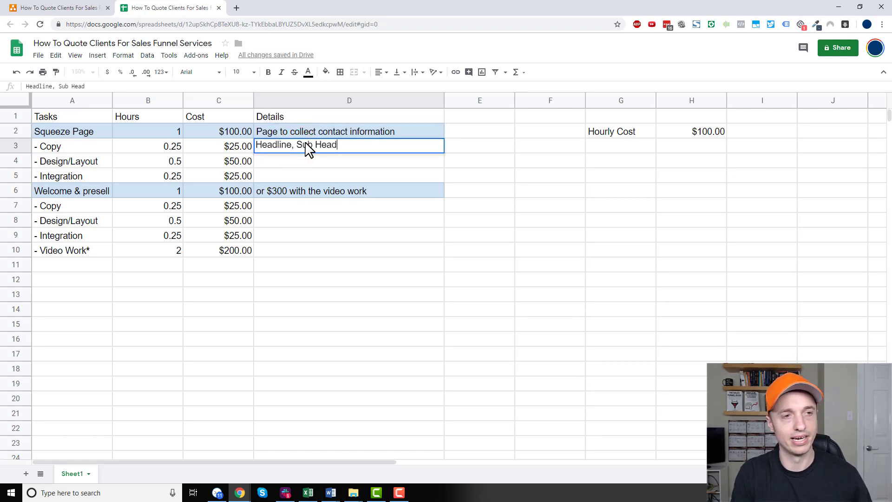
type("ling, Bullet points")
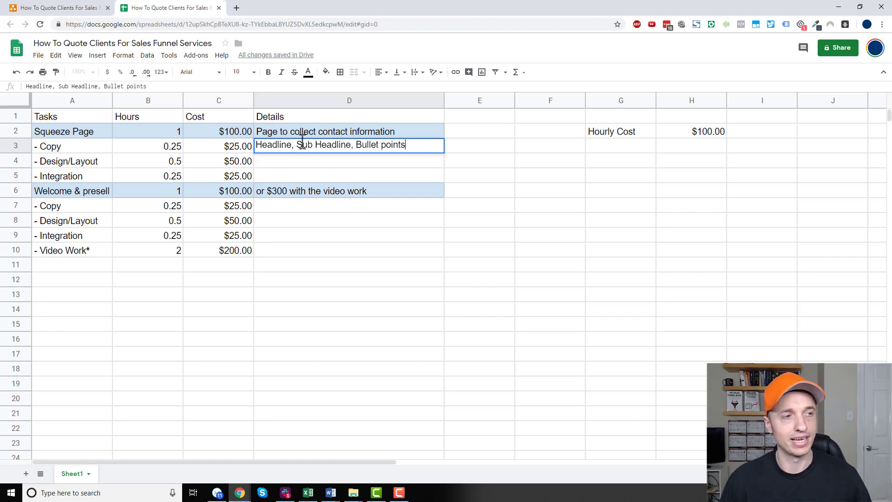
left_click(343, 161)
type("C")
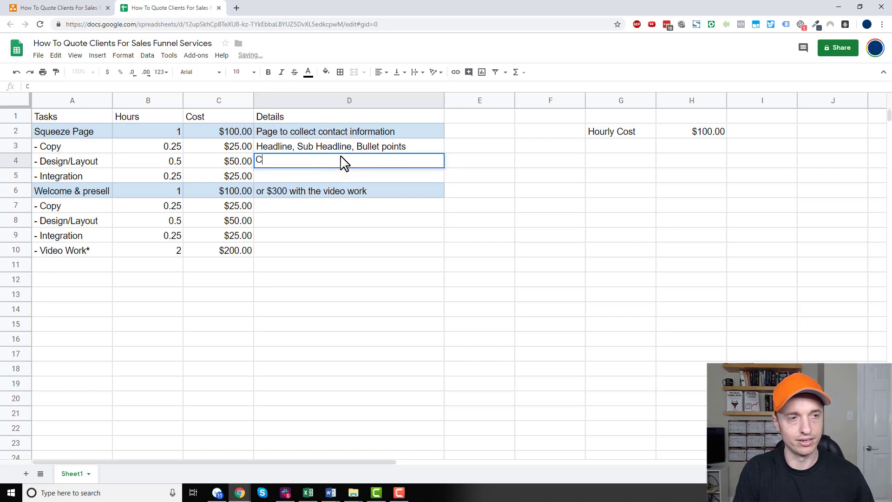
type("olor")
left_click(342, 160)
left_click(344, 187)
left_click(331, 160)
key("ctrl+a")
type("struct")
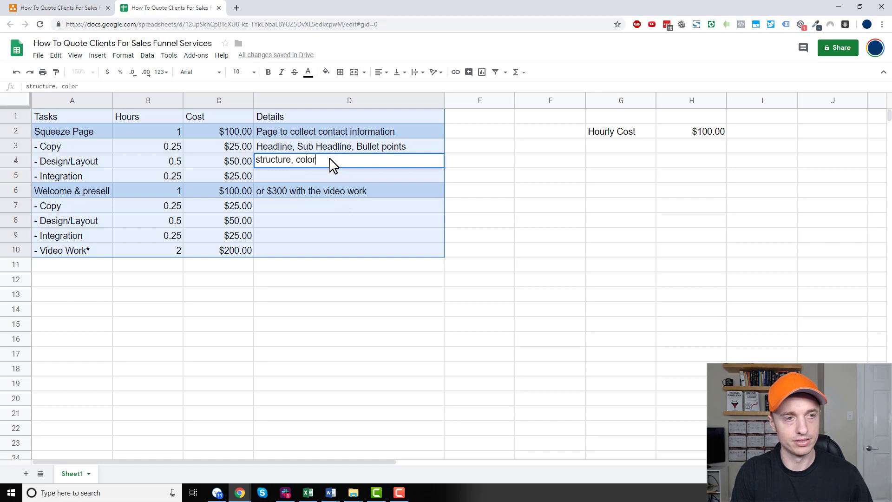
type("ure, colors, typography, mobile friendly, etc.")
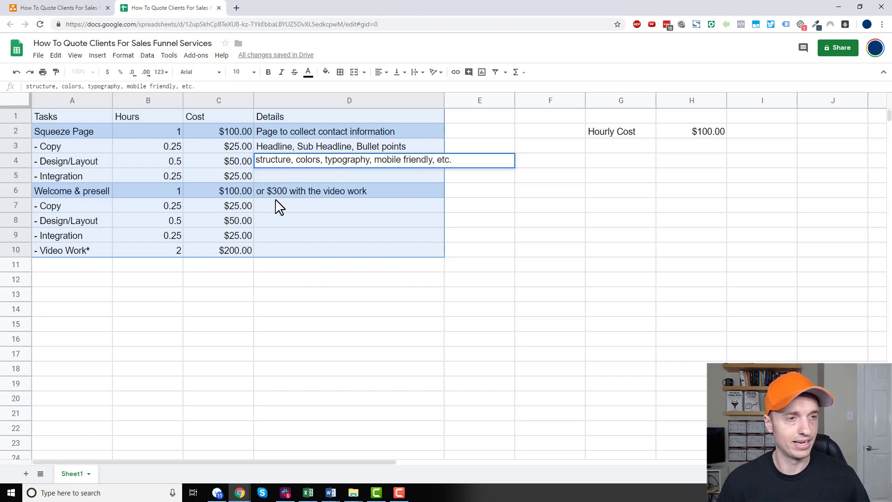
left_click(292, 175)
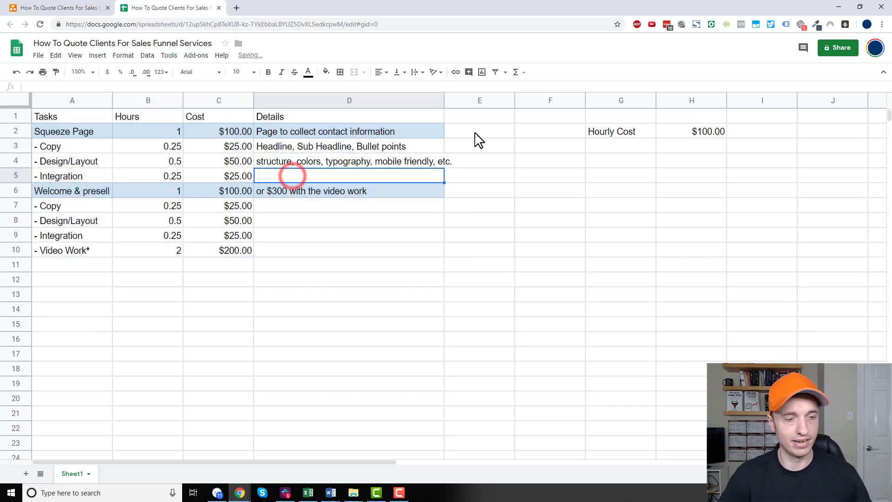
Step: Note 'With automation tool, and' in D5 and widen the Details column slightly
type("With a")
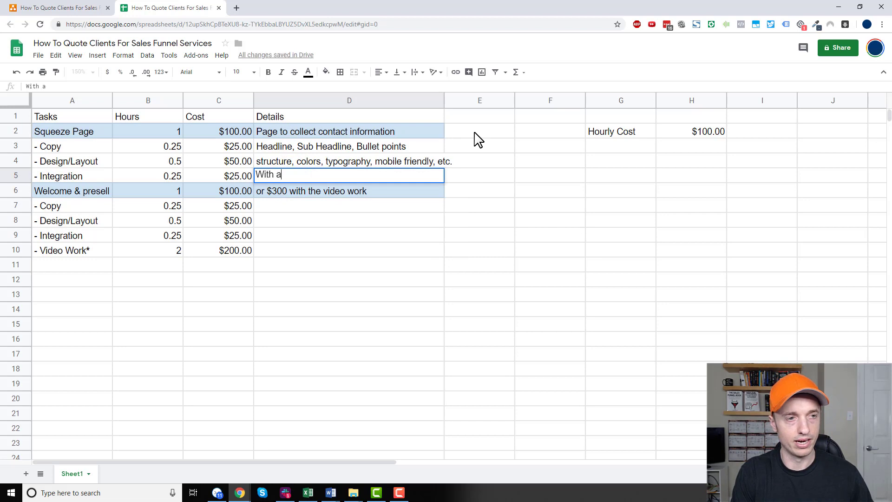
type("utomation tool, and pixe")
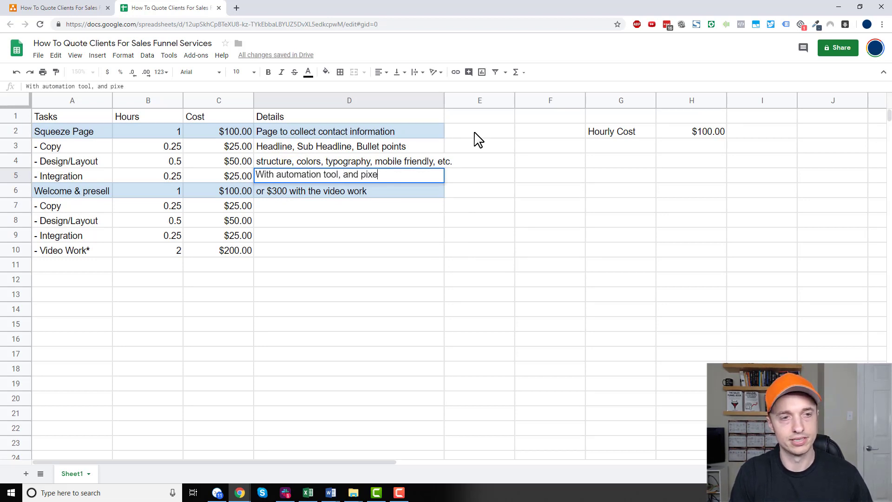
left_click(551, 173)
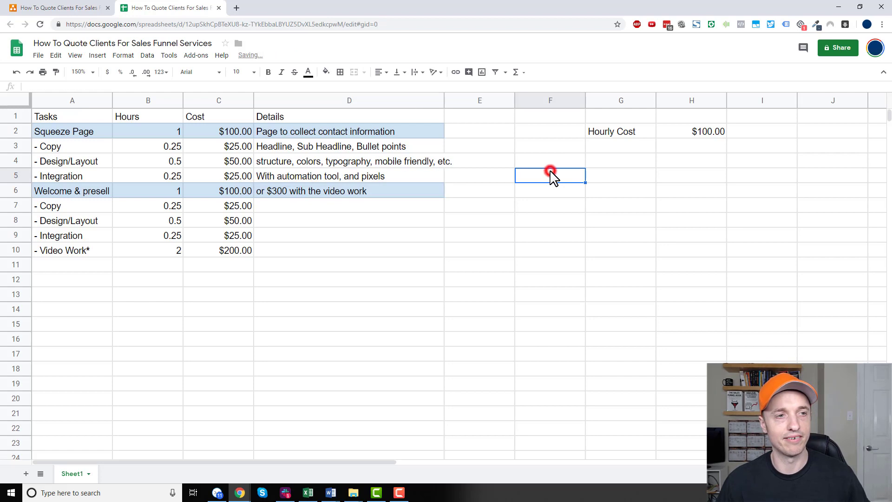
left_click(444, 99)
left_click_drag(444, 98, 455, 99)
left_click(534, 204)
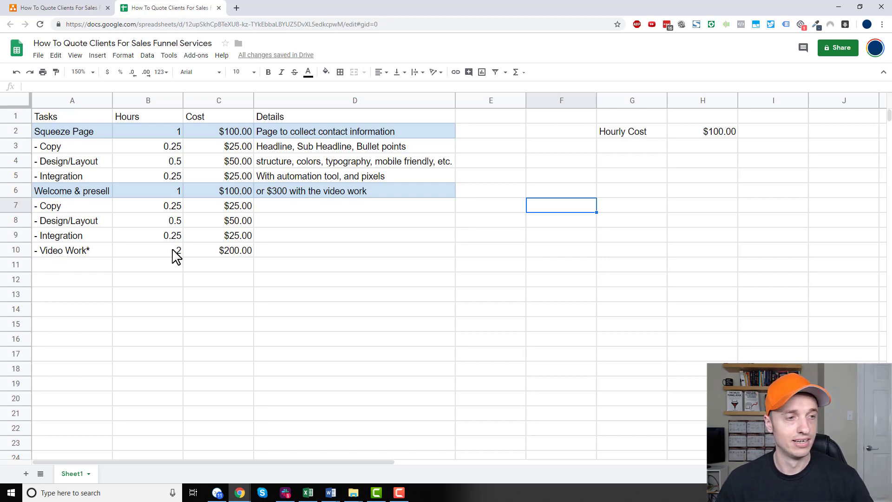
Step: Check the Sales Page step in the draw.io diagram and start the Sales Page heading in A11
left_click(85, 266)
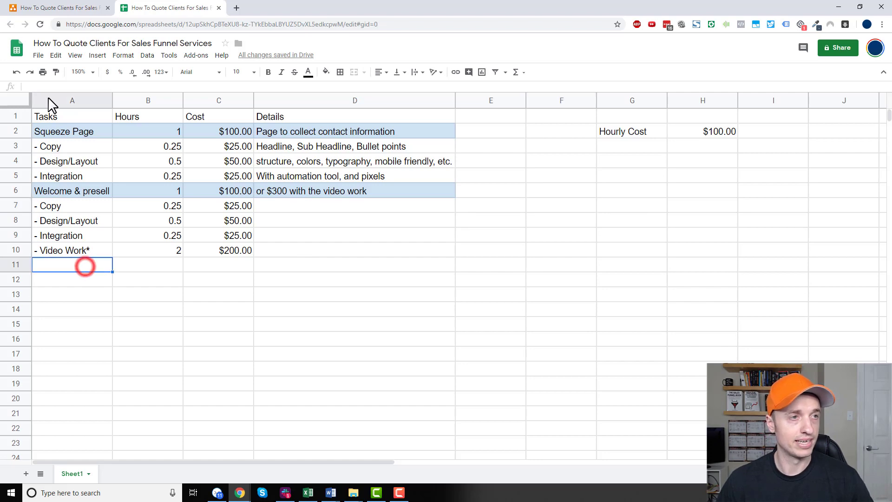
left_click(54, 8)
left_click(469, 210)
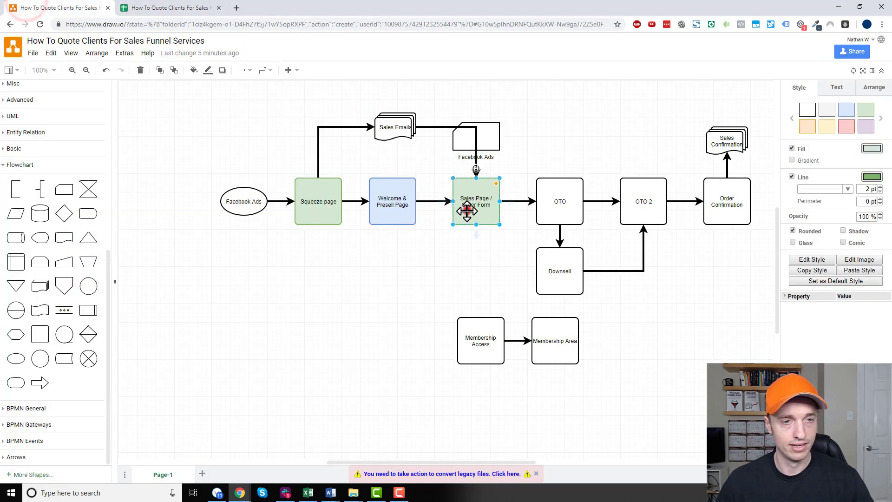
left_click(166, 8)
type("Sales Page")
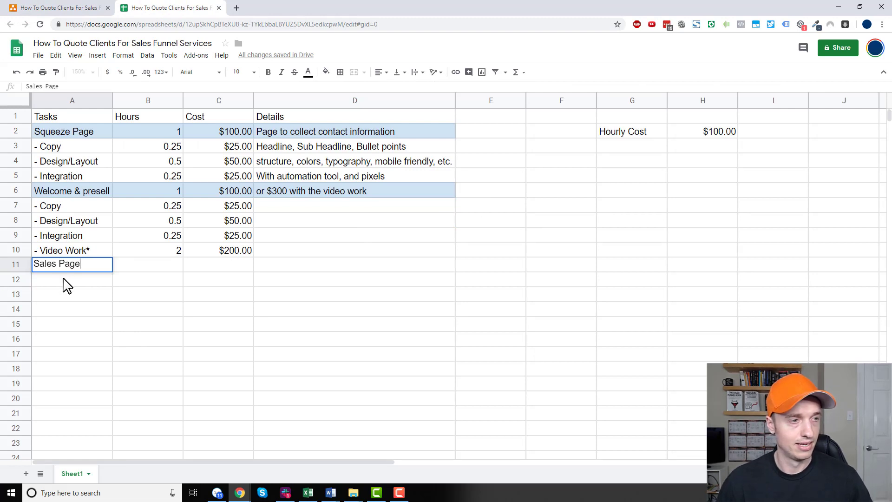
Step: Commit the Sales Page heading and shade row 11 (A–D) light blue
left_click(62, 279)
left_click_drag(49, 264, 378, 265)
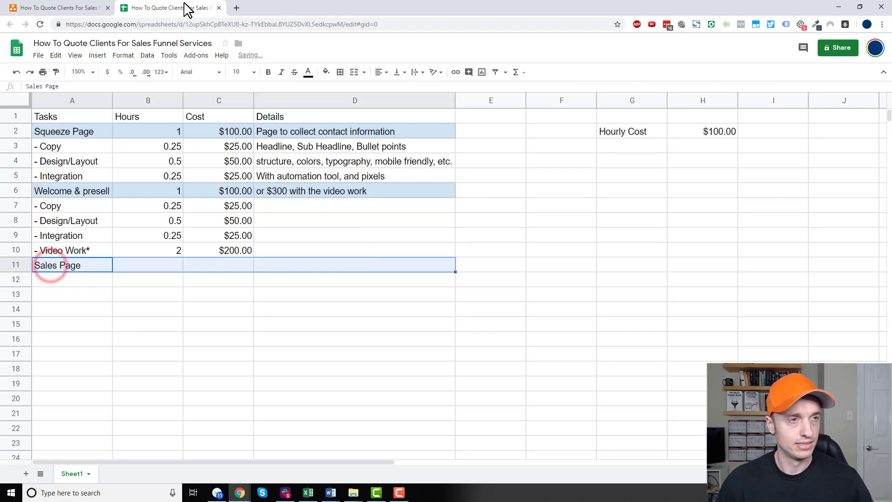
left_click(327, 73)
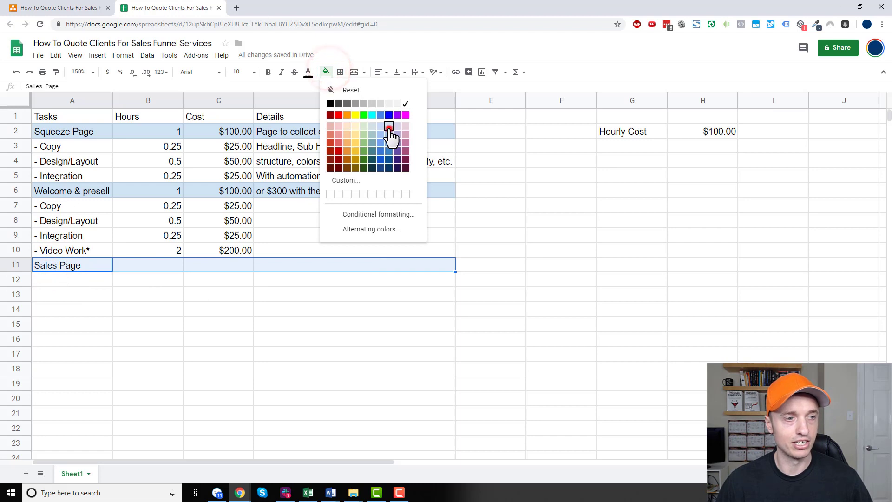
left_click(390, 129)
left_click(87, 278)
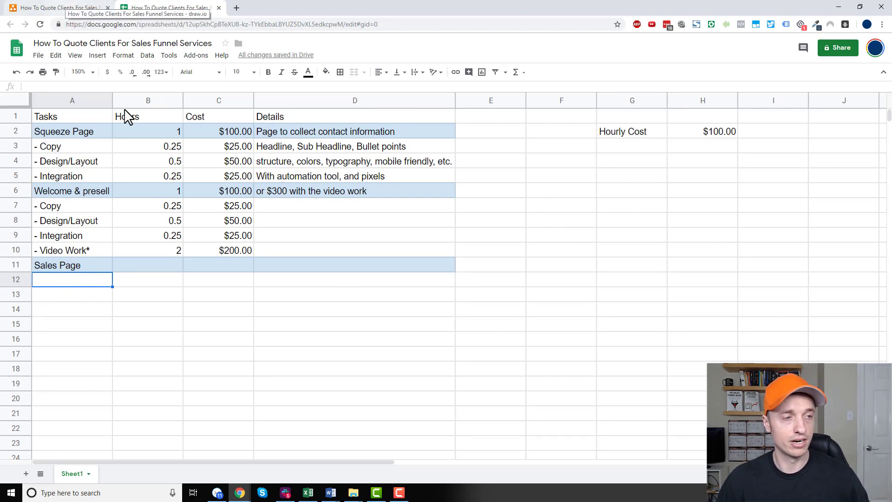
Step: Glance at the draw.io funnel diagram, then return to the sheet at cell A12
left_click(63, 270)
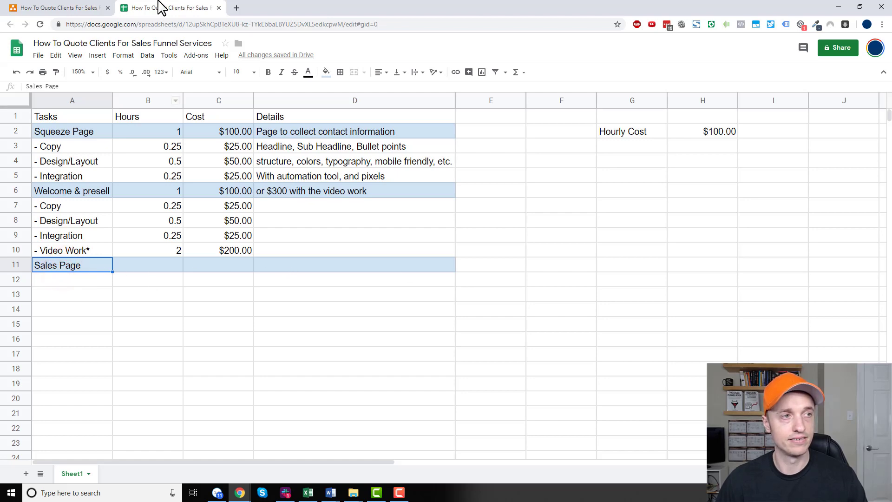
left_click(88, 7)
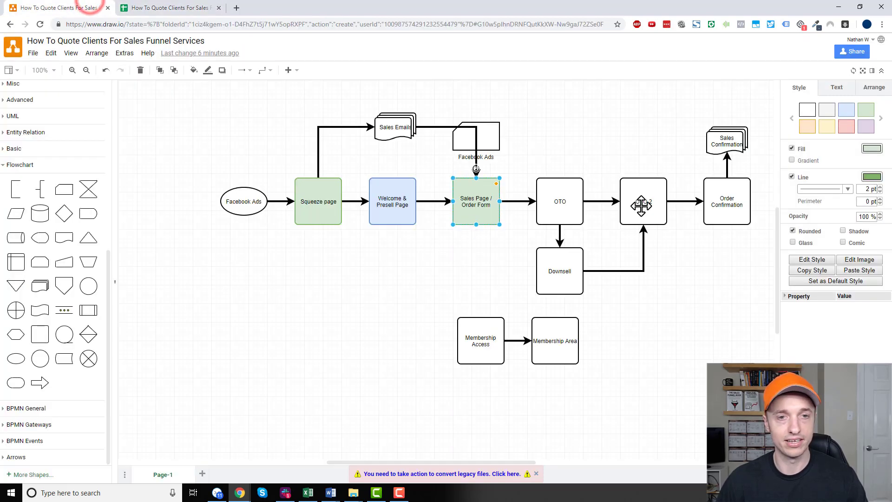
left_click(174, 8)
left_click(66, 281)
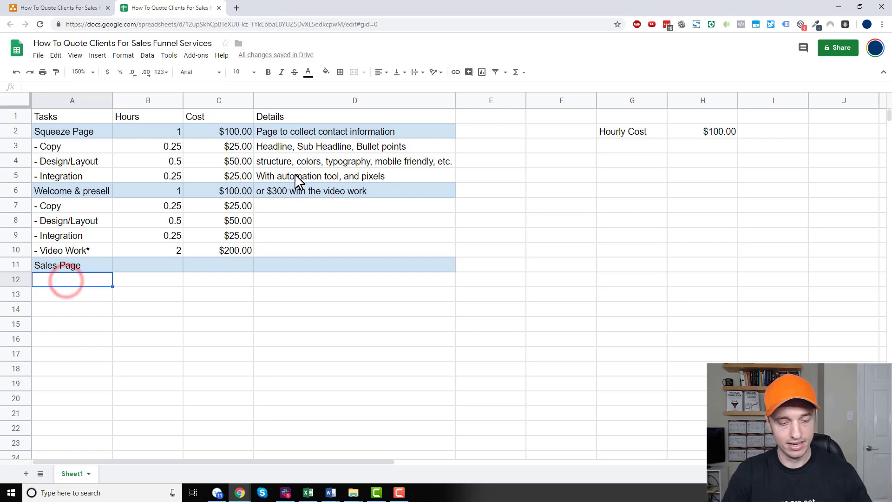
Step: Enter '- Video', '-- Video Copy' and '-- Filming' in A12:A14, rejecting the autocomplete suggestion
type("-")
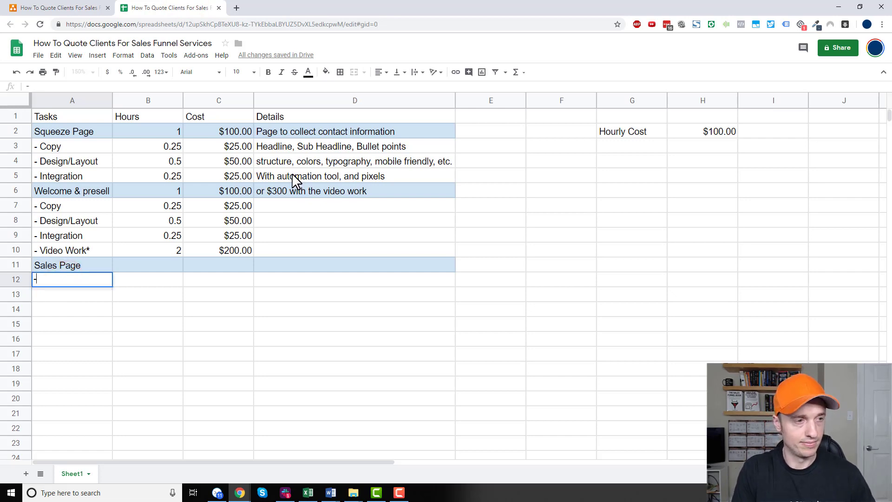
type(" Video")
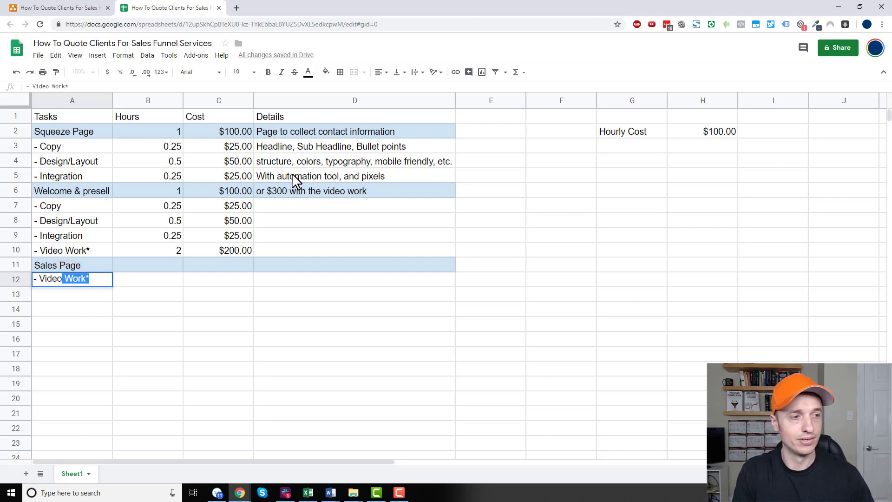
key("Delete")
key("Return")
type("-- Video Copy")
key("Return")
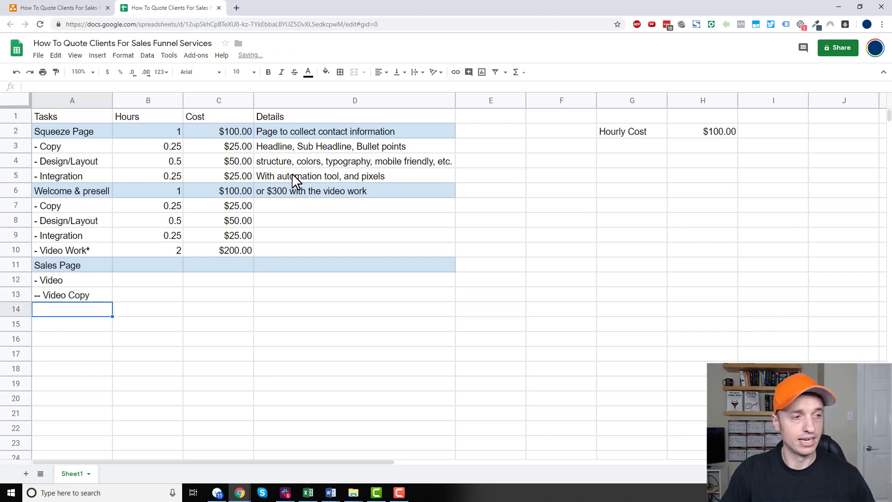
type("-- ")
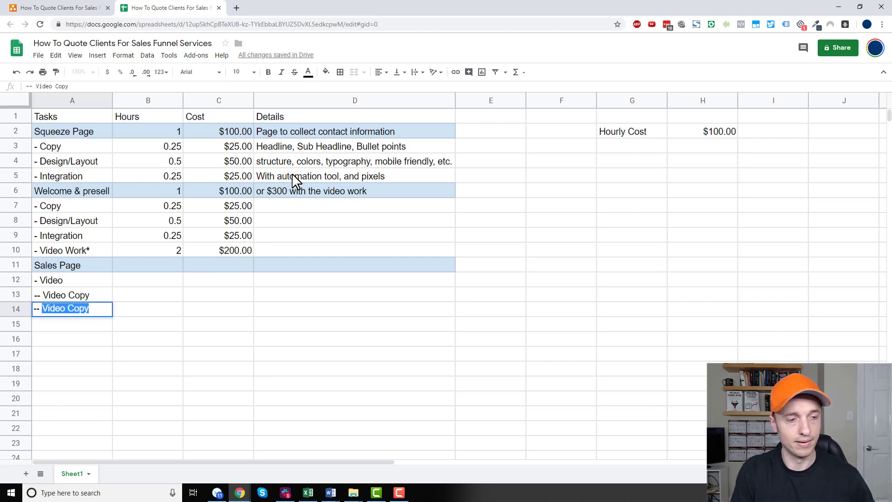
type("Fil")
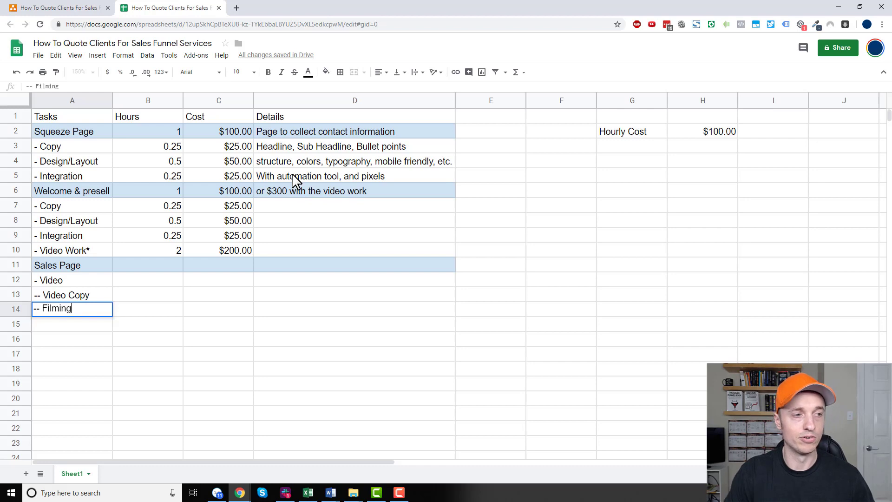
type("ming")
key("Tab")
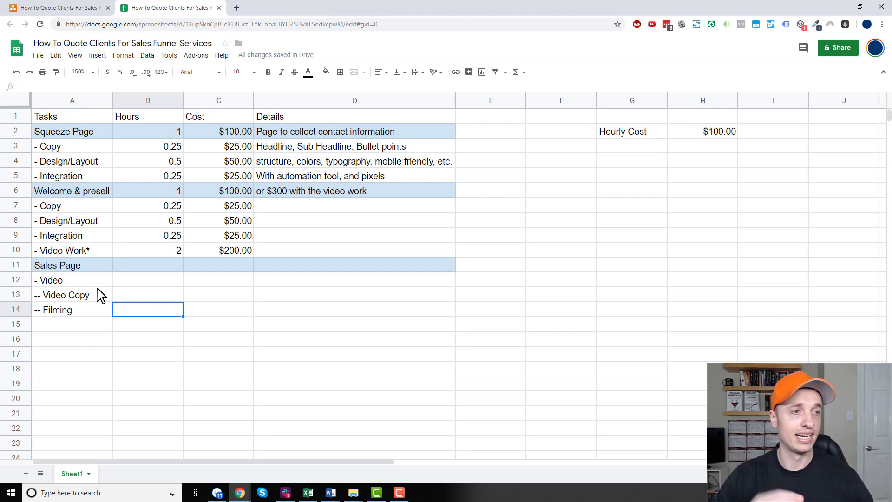
Step: Rename the column B header from Hours to Credits, then switch to the draw.io diagram
left_click(150, 118)
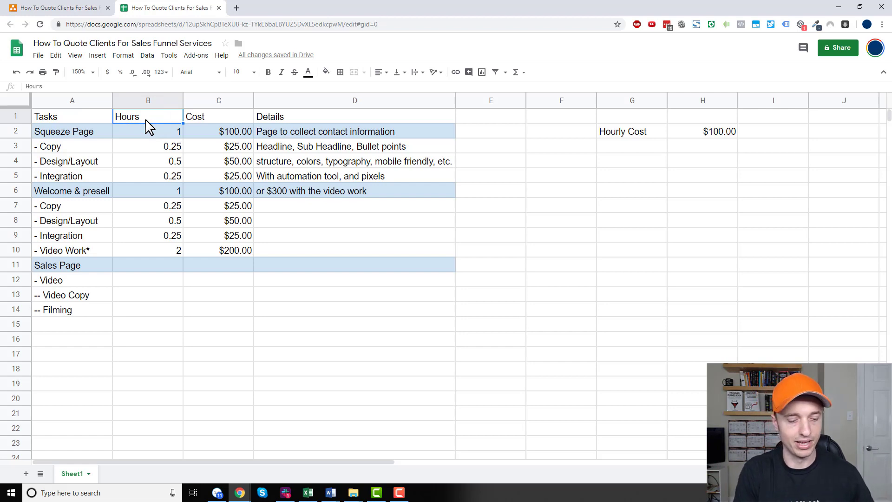
type("Points")
key("ctrl+a")
type("Cre")
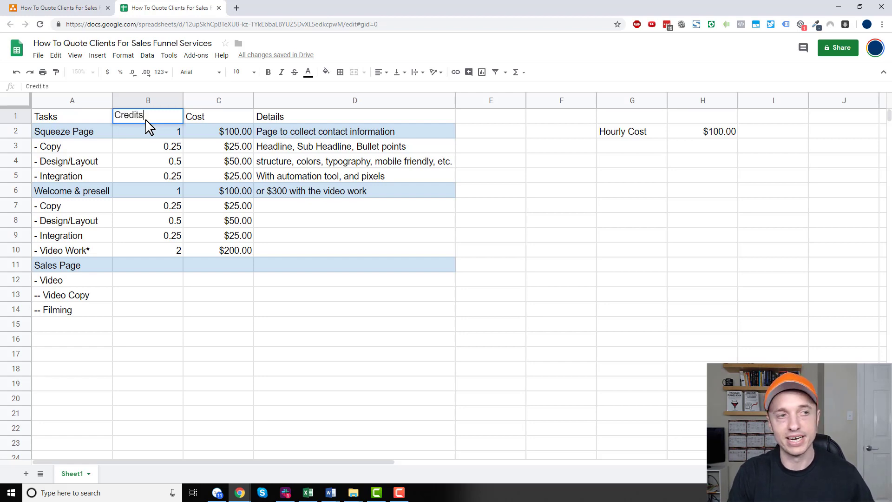
type("dits")
key("Tab")
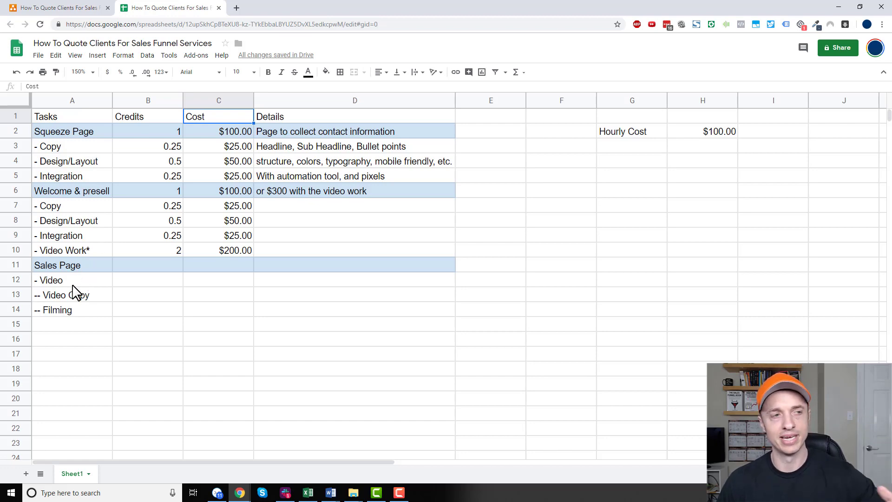
left_click(81, 7)
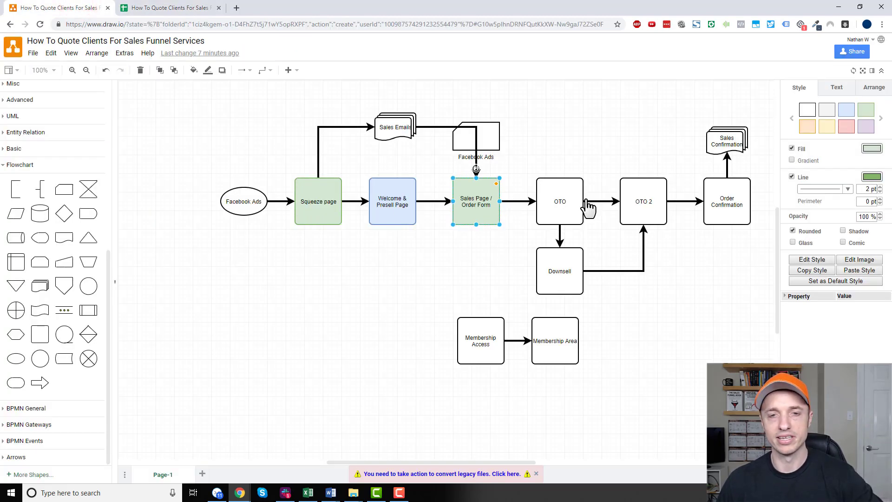
Step: Compare the Facebook Ads funnel step with the Copy and Design/Layout tasks in the sheet
left_click(250, 203)
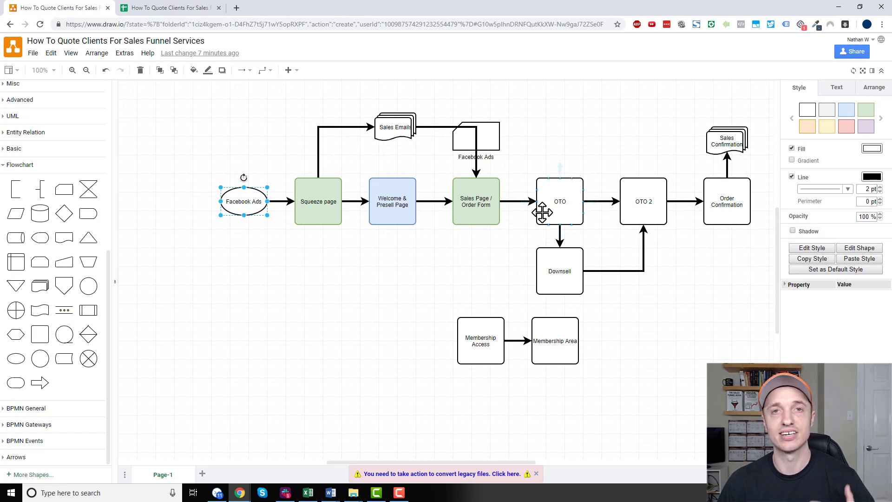
left_click(199, 6)
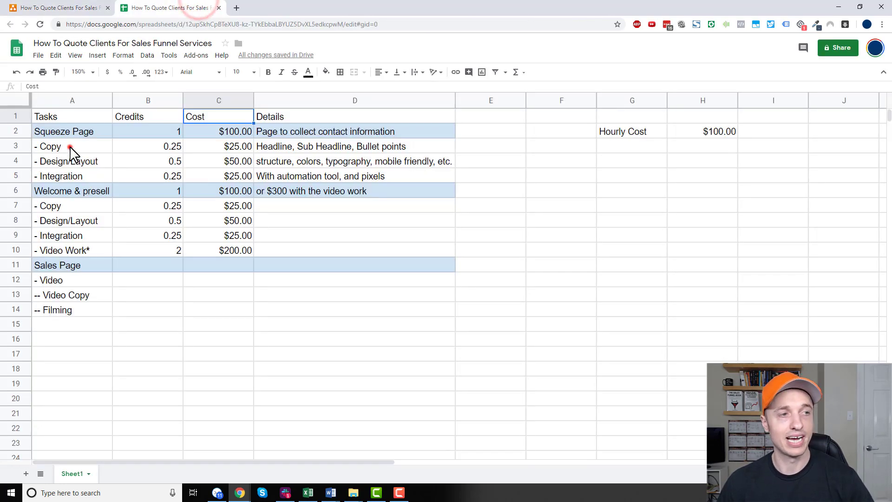
left_click(70, 146)
left_click(86, 163)
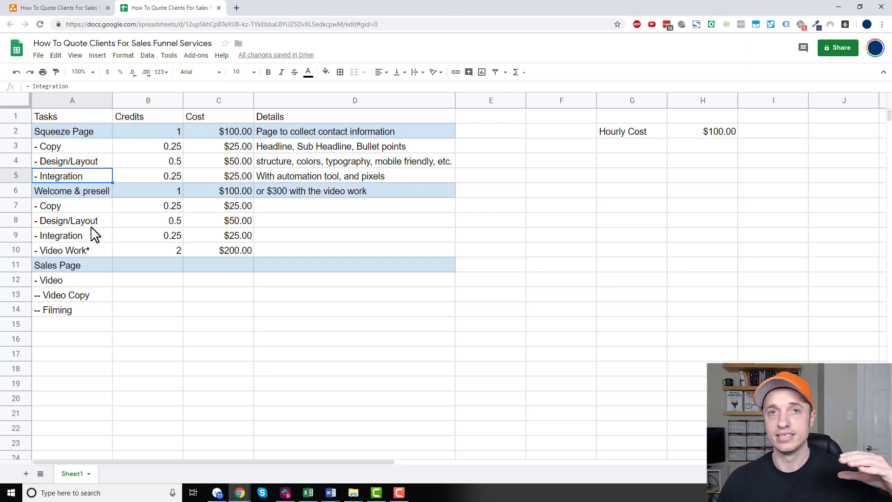
left_click(77, 7)
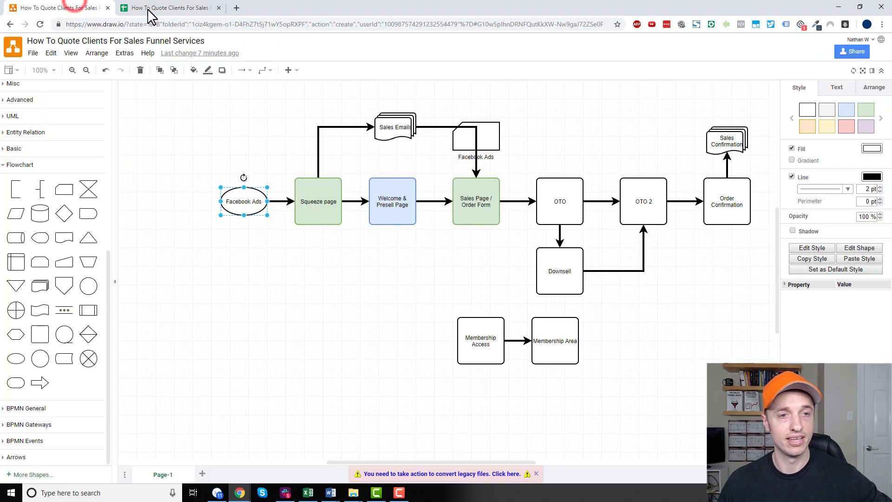
left_click(239, 203)
left_click(172, 7)
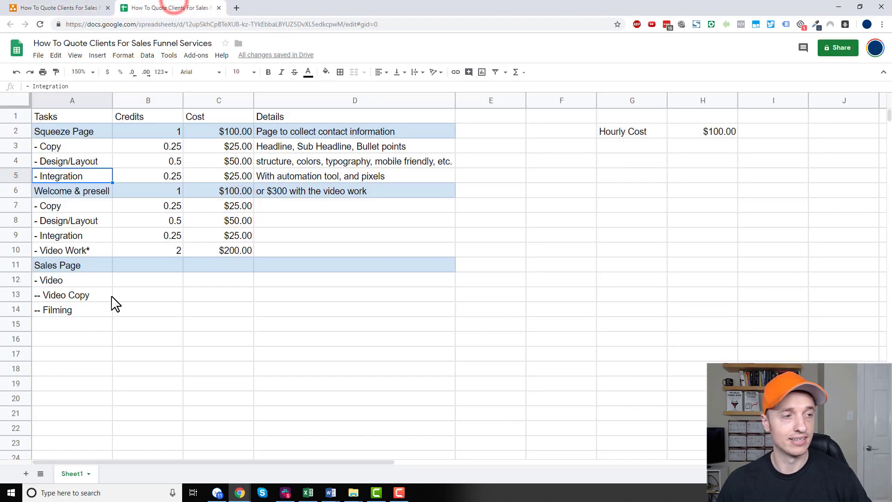
Step: Add a Facebook Ads heading in A15 with an initial campaign setup task at 2 credits, and auto-fit column A
left_click(59, 326)
type("Facebook Ads")
key("Return")
type("I")
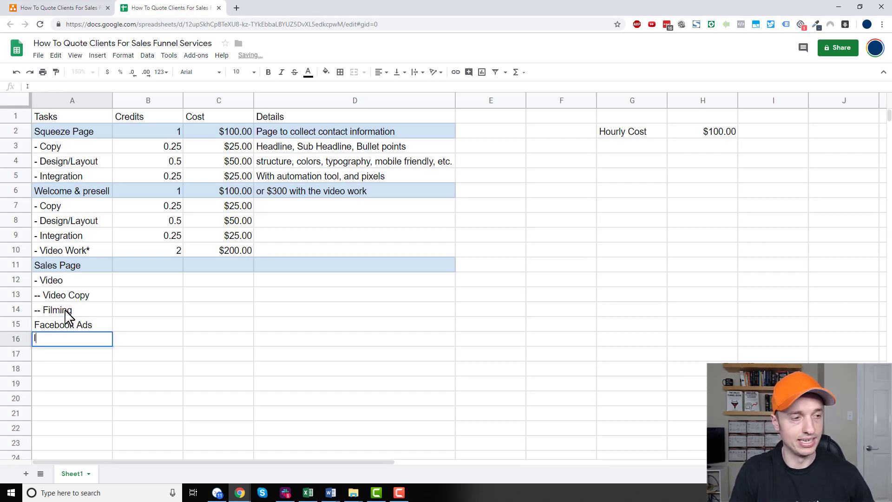
type(" Intia")
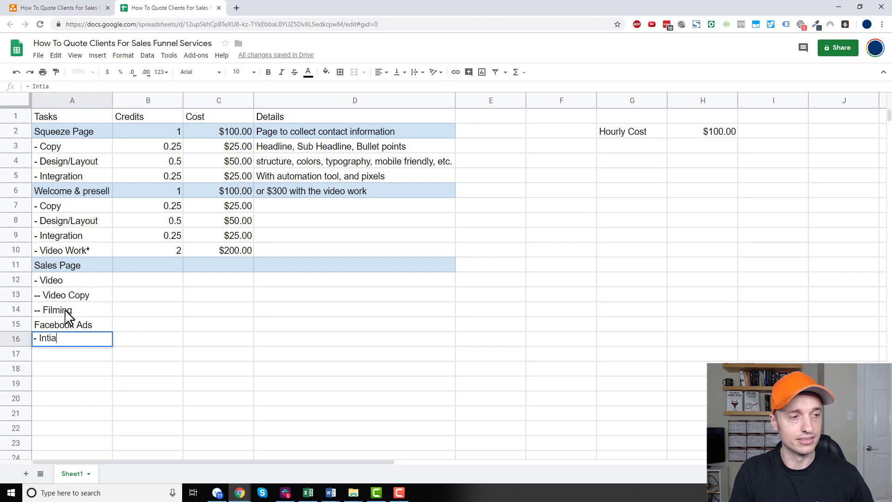
type("ial Campaign Setup")
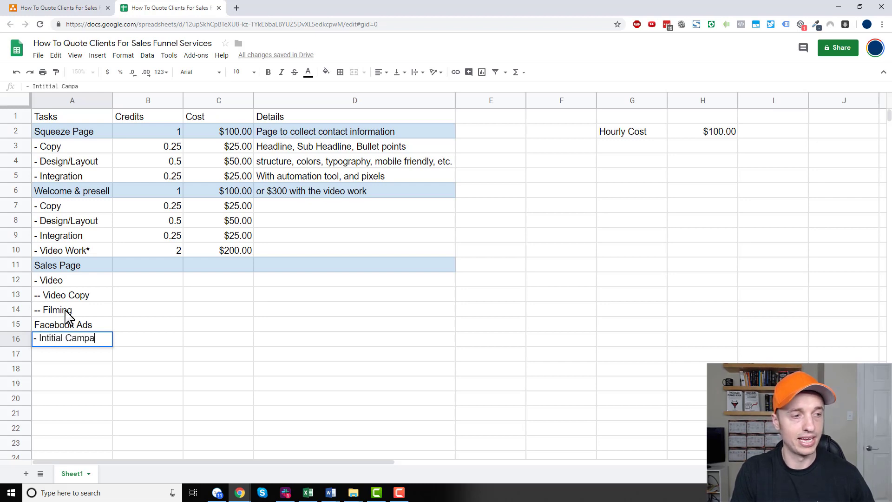
key("Tab")
type("2")
key("Return")
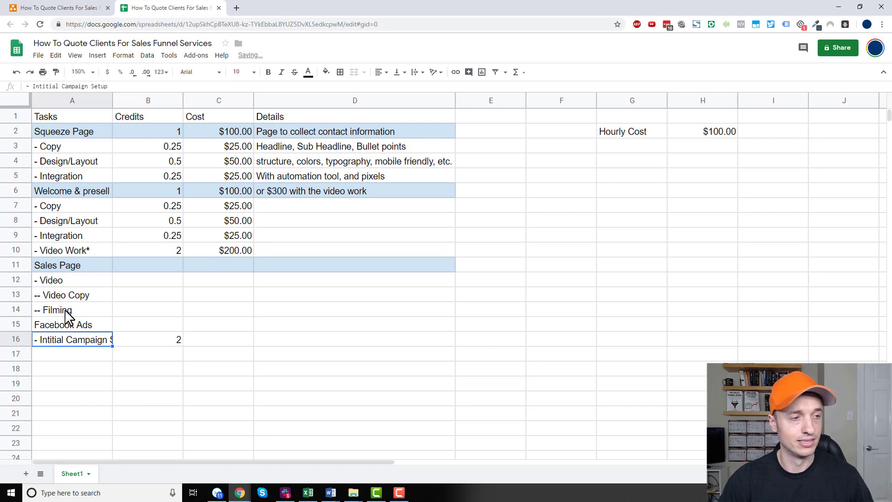
double_click(112, 101)
Step: Add 'Pixel Installation and testing' at 1 credit and a retargeting campaign task at 2 credits
type("- Pixel Installation and testing")
key("Tab")
type("1")
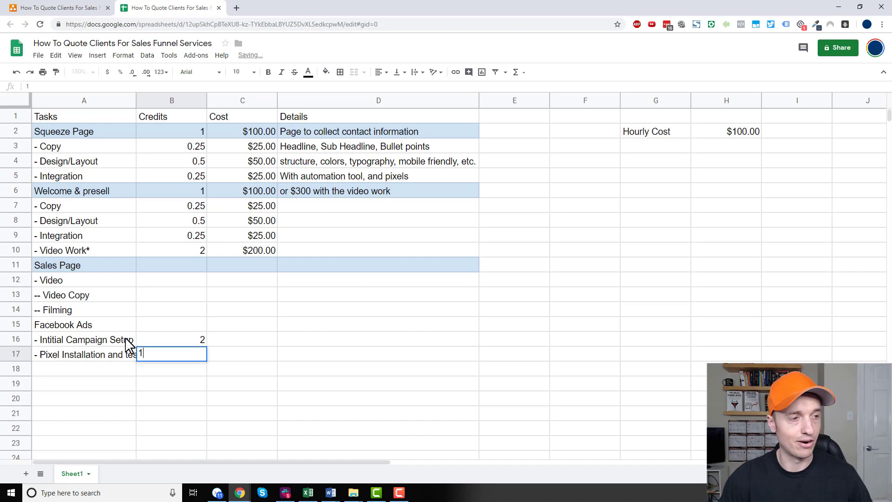
key("Return")
type("Retargeting Campaign")
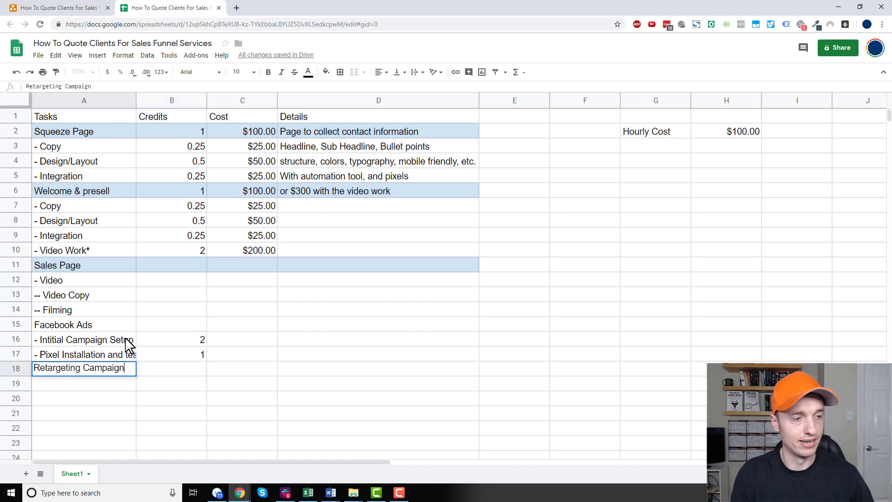
key("Tab")
type("2")
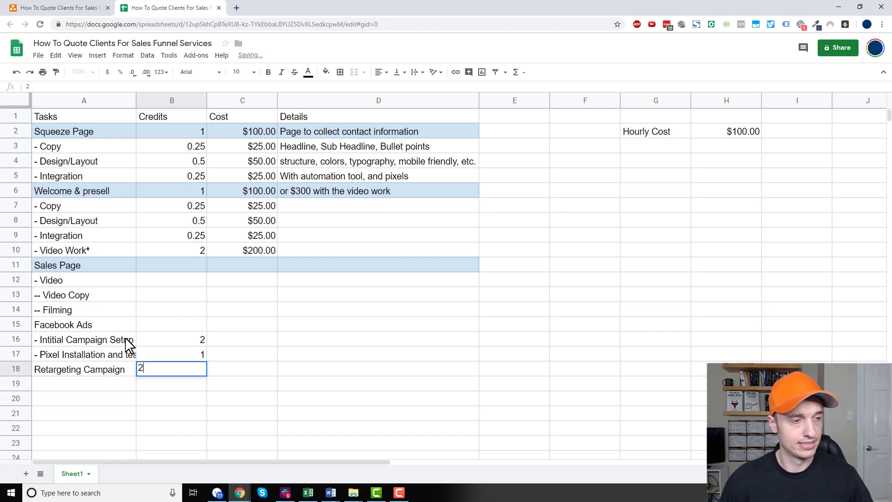
left_click(109, 371)
left_click(128, 86)
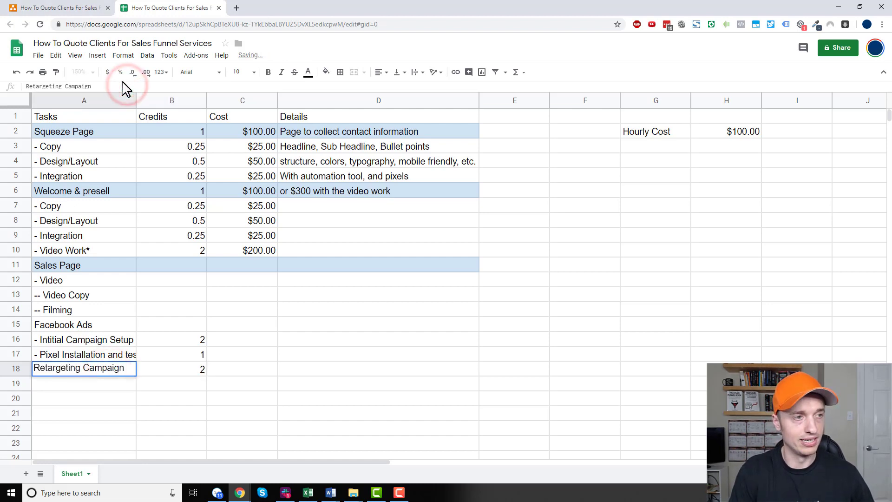
type("Intiial setu")
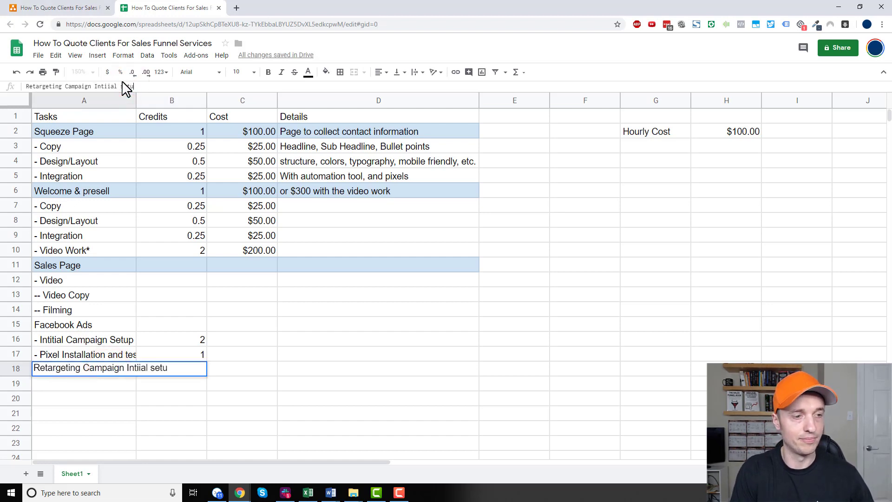
key("Tab")
key("Tab")
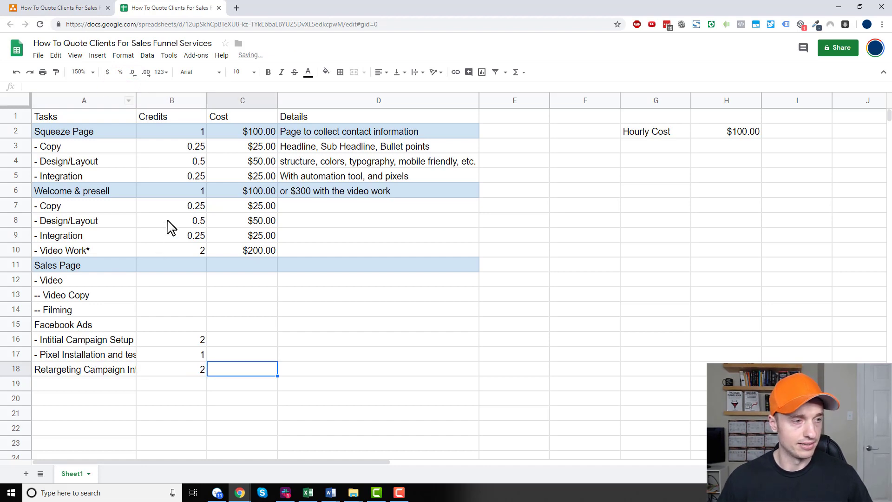
left_click(268, 251)
Step: Copy the C10 cost formula into C12:C18
key("ctrl+c")
left_click_drag(258, 279, 254, 370)
key("ctrl+v")
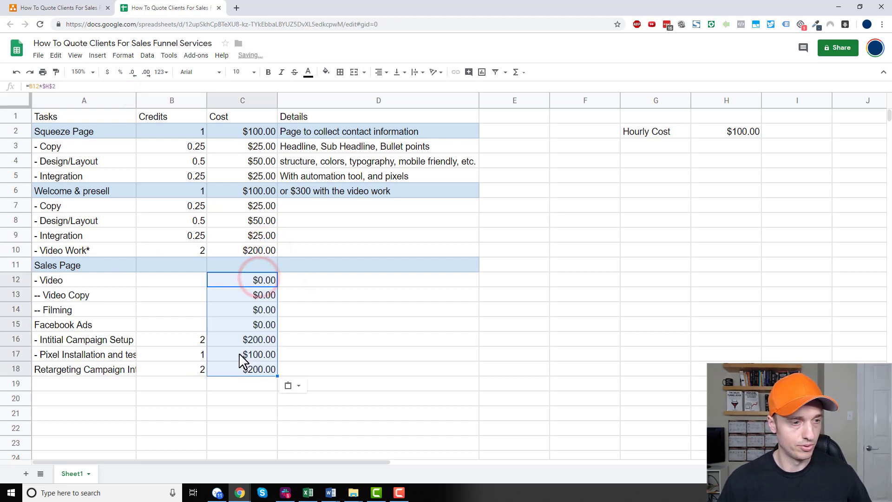
left_click(191, 294)
left_click(191, 280)
Step: Shade the Facebook Ads heading row A15:D15 light blue
left_click_drag(47, 326, 462, 330)
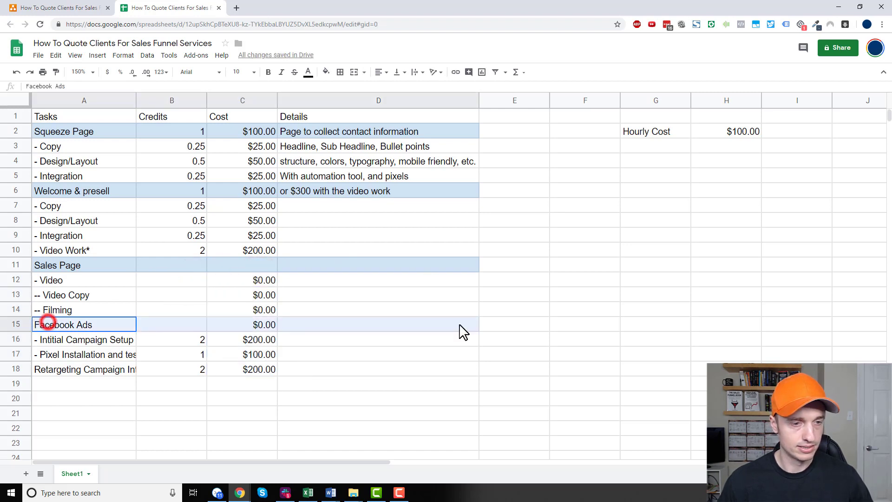
left_click(327, 72)
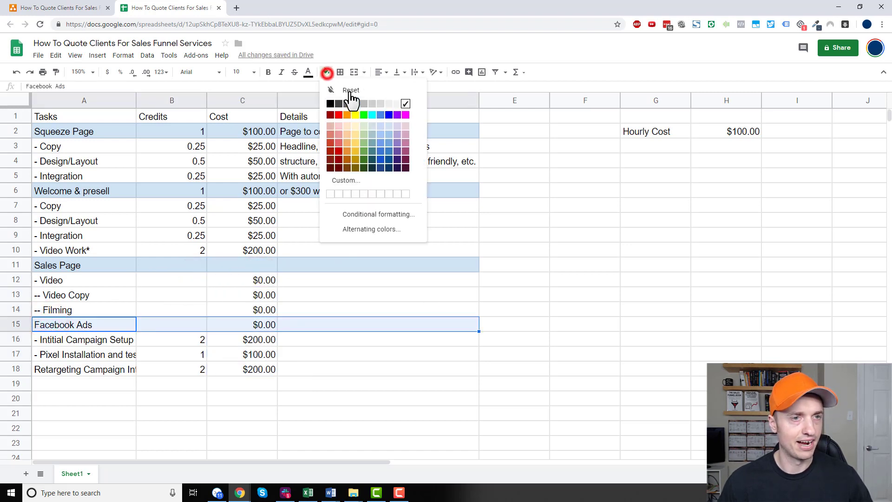
left_click(389, 126)
left_click(302, 319)
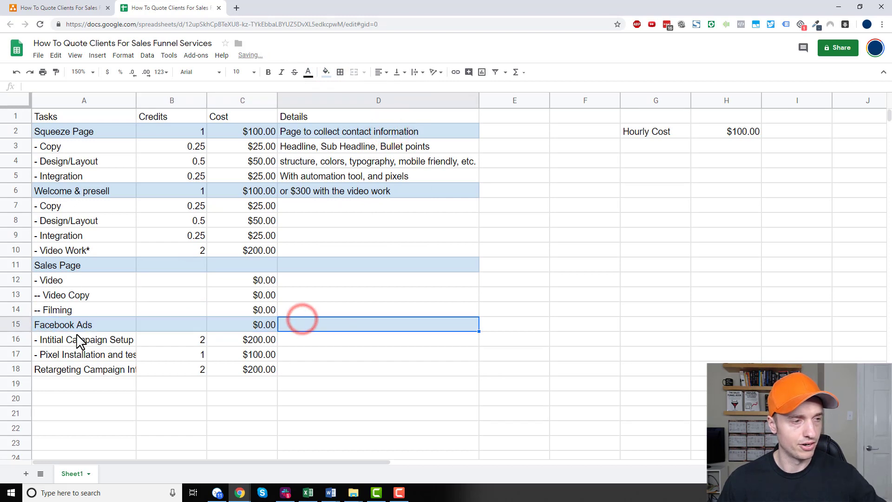
Step: Add an Automation heading in A19 and shade A19:D19 light blue
left_click(83, 382)
type("Automation")
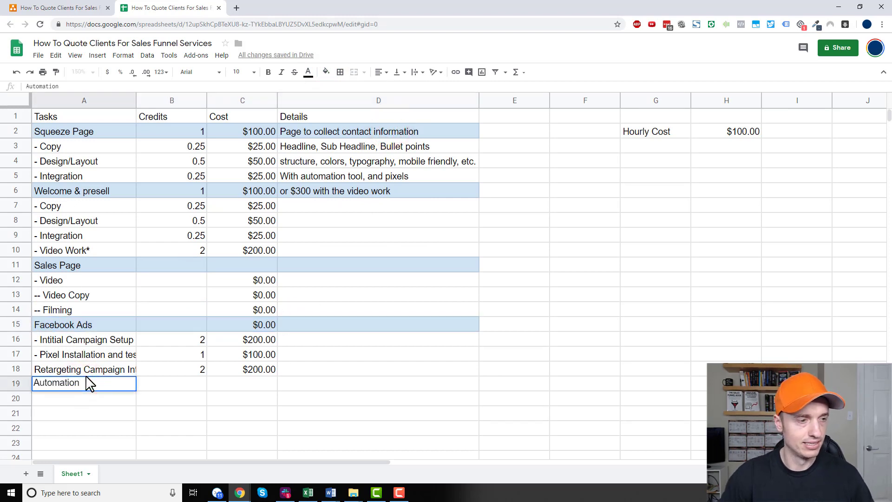
key("Return")
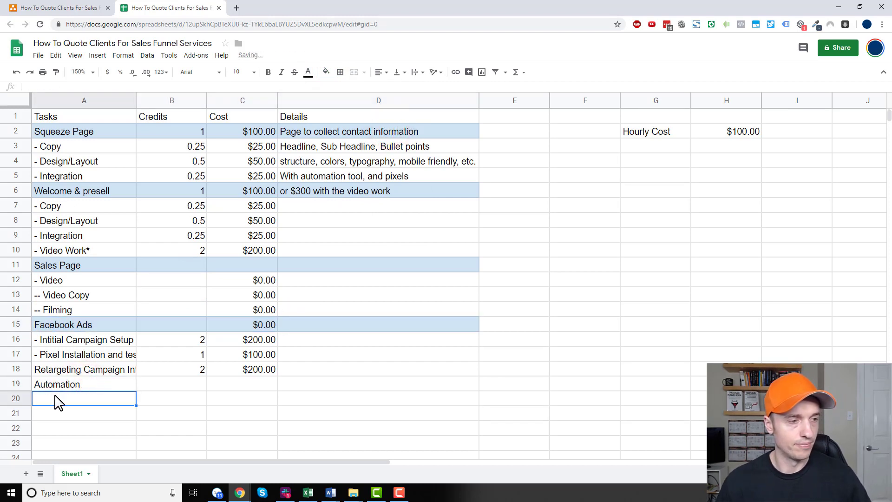
left_click_drag(62, 388, 423, 391)
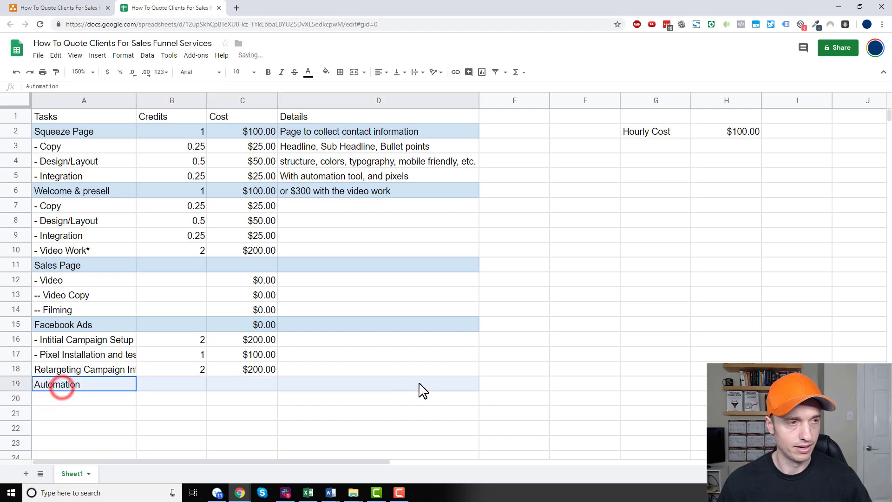
left_click(327, 72)
left_click(389, 135)
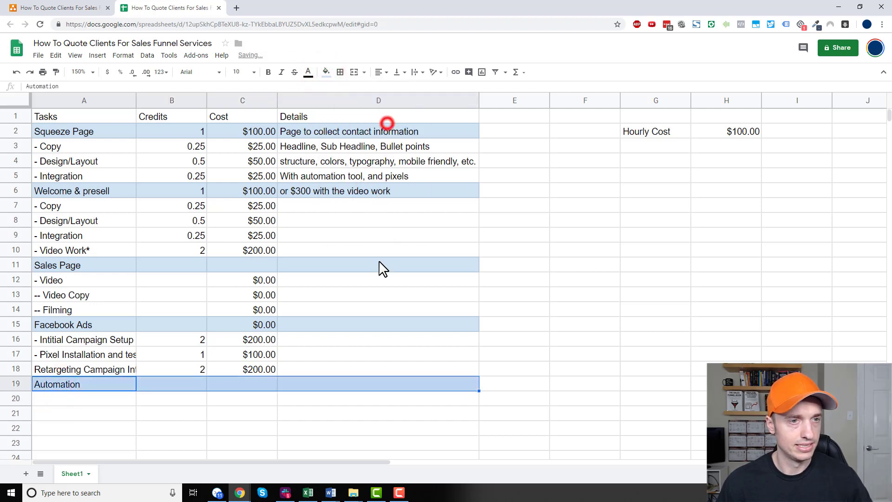
left_click(94, 400)
Step: Enter the Sales Email Series task in A20, checking the funnel's Sales Emails step
type("-")
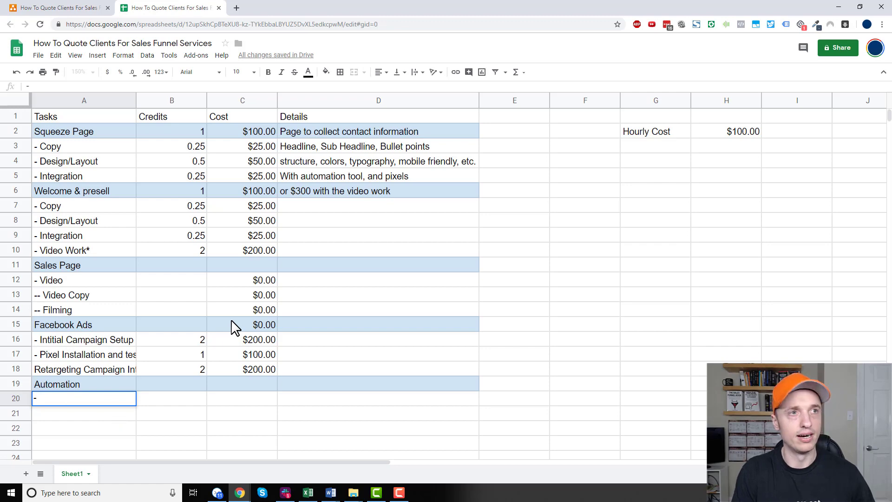
left_click(14, 8)
left_click(399, 132)
left_click(185, 6)
type("Sales Email Series")
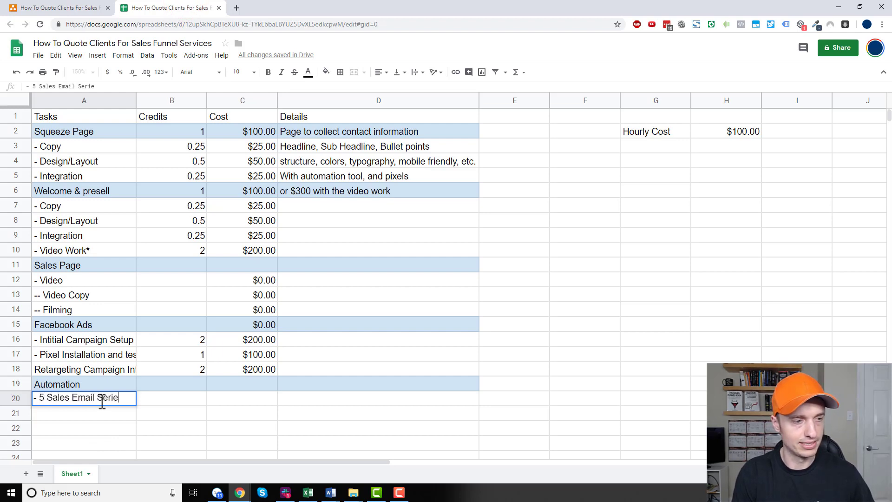
key("Tab")
Step: Give the email series 2.5 credits and paste the cost formula into C20 for $250.00
type("5")
key("Tab")
key("shift+Tab")
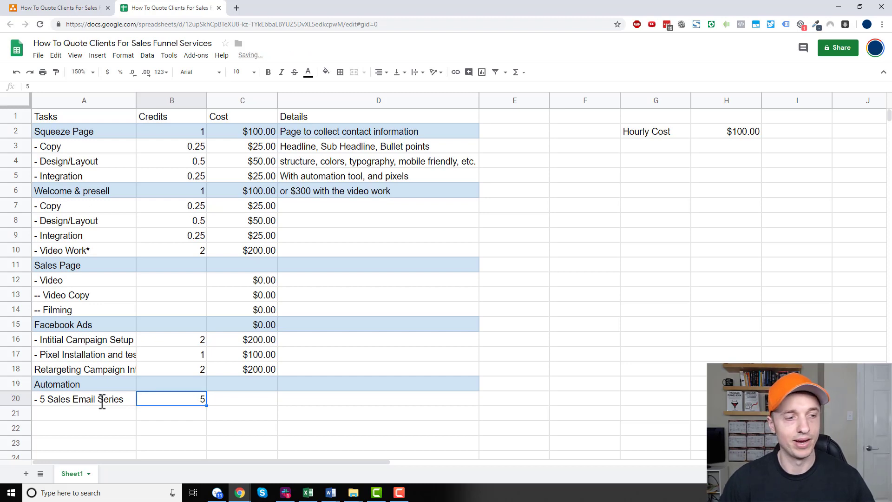
type("2.5")
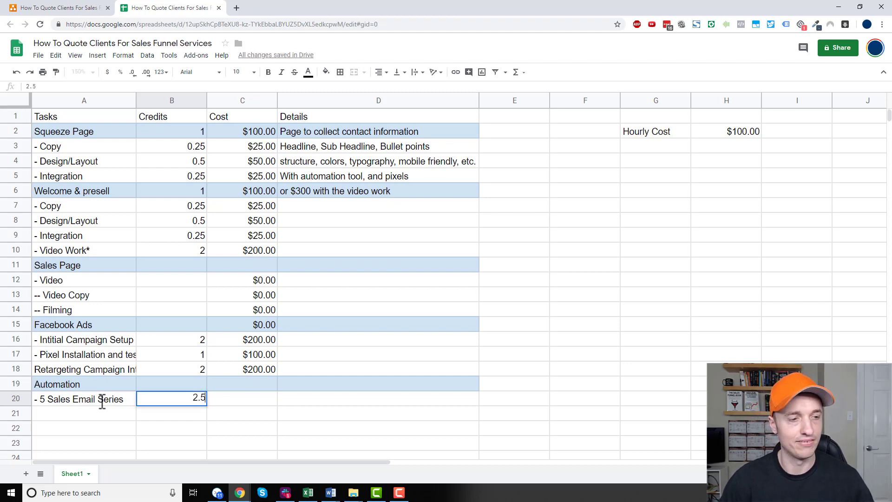
key("Tab")
left_click(257, 371)
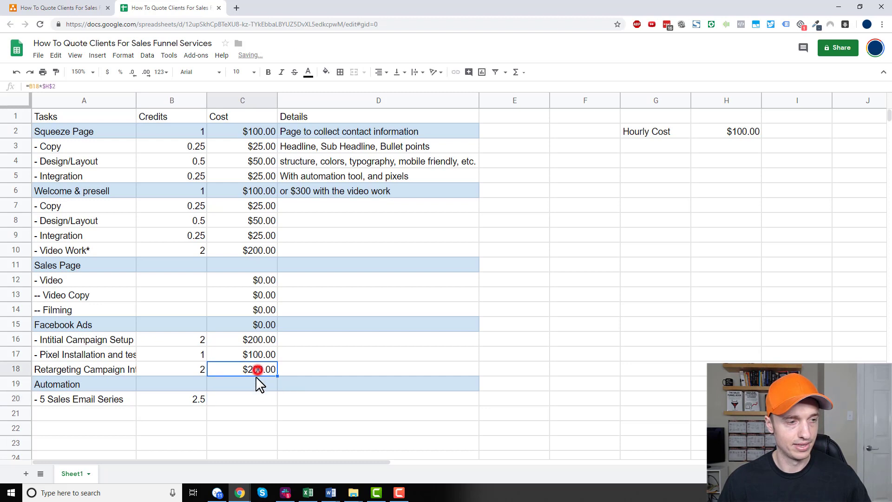
left_click(254, 398)
type("$250.00")
left_click(289, 382)
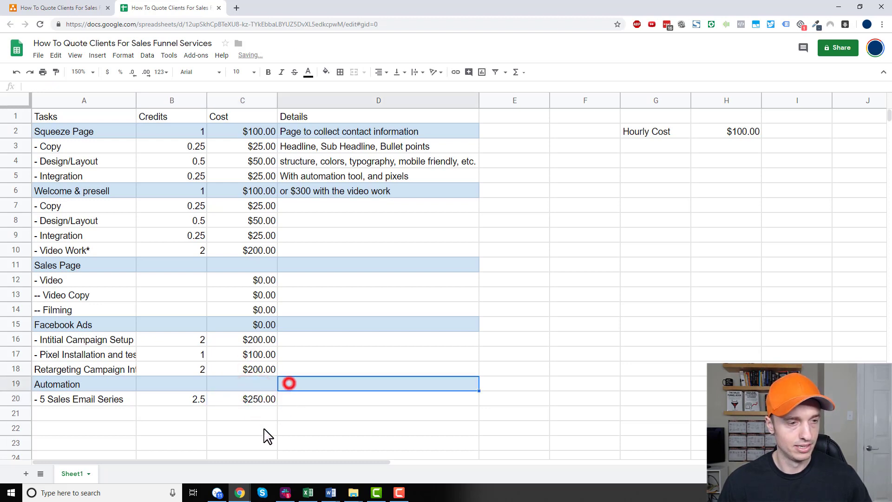
Step: Type 'Consultation' in A21 and a '- 4 Hours' task in A22
scroll(267, 357, "down", 1)
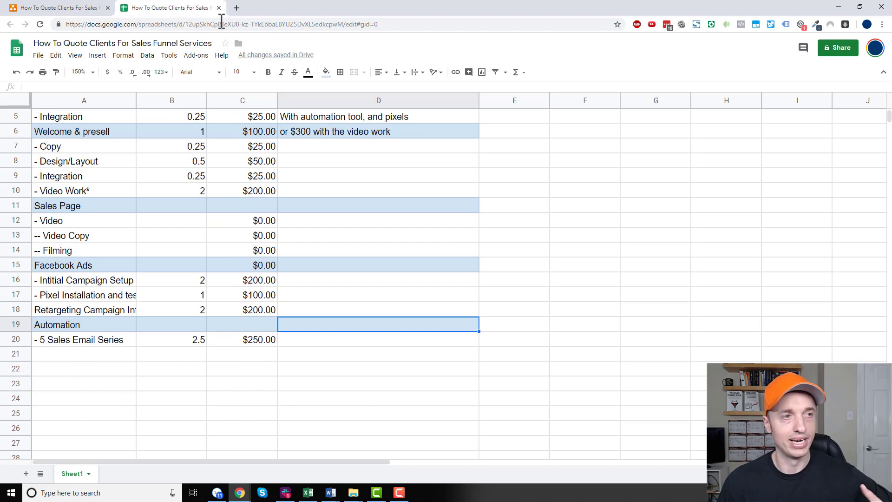
left_click(88, 8)
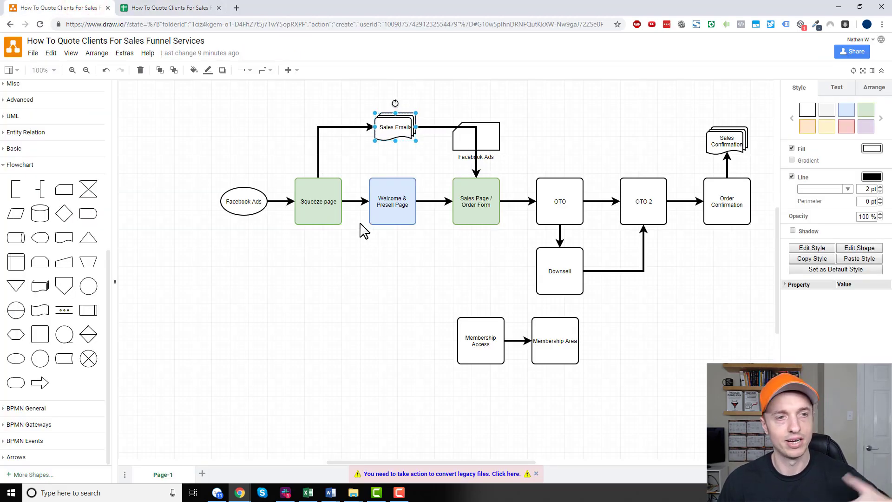
left_click(160, 8)
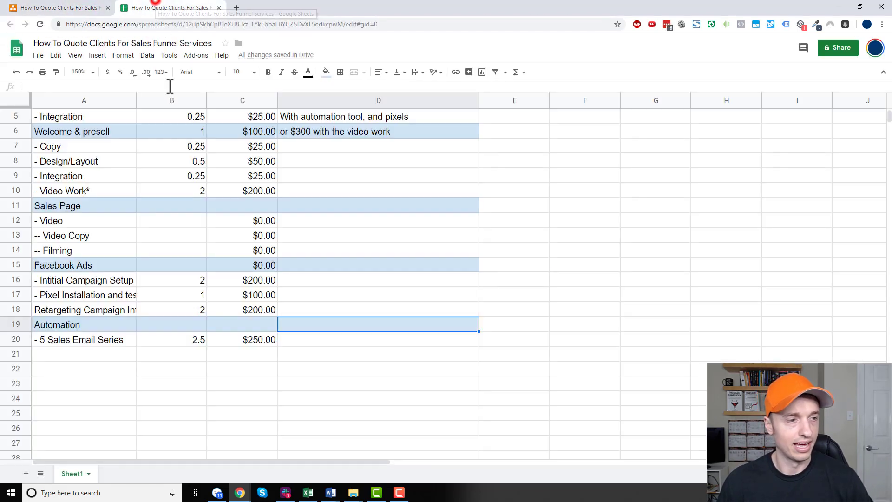
left_click(91, 360)
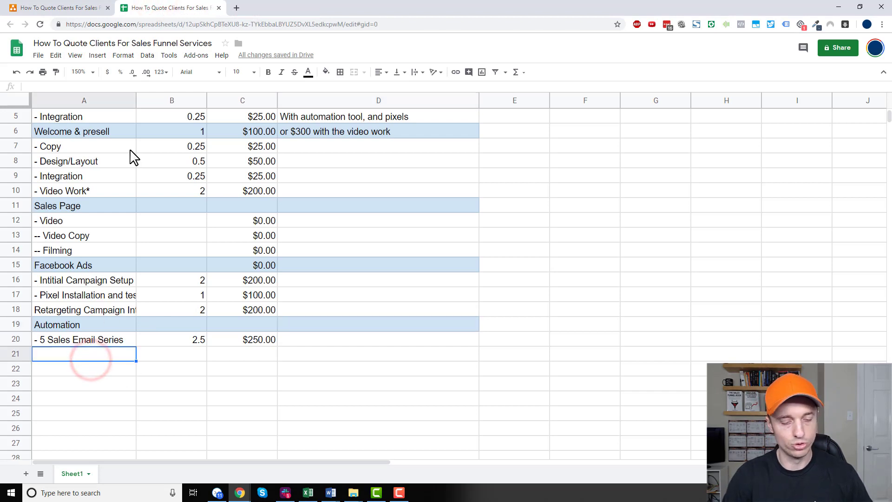
type("Consul")
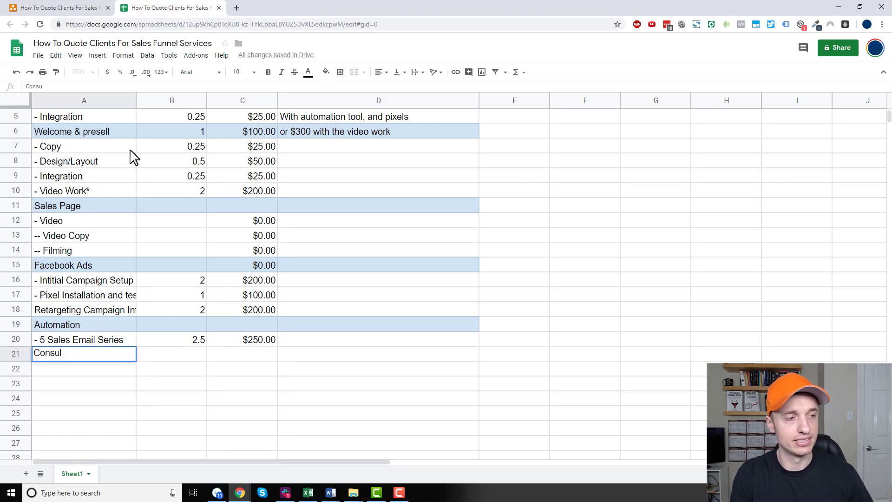
type("tation")
key("Tab")
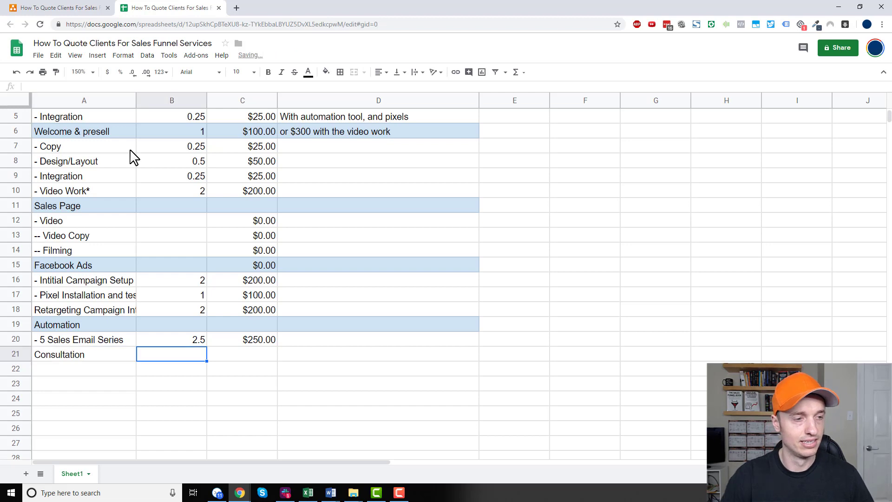
left_click(86, 367)
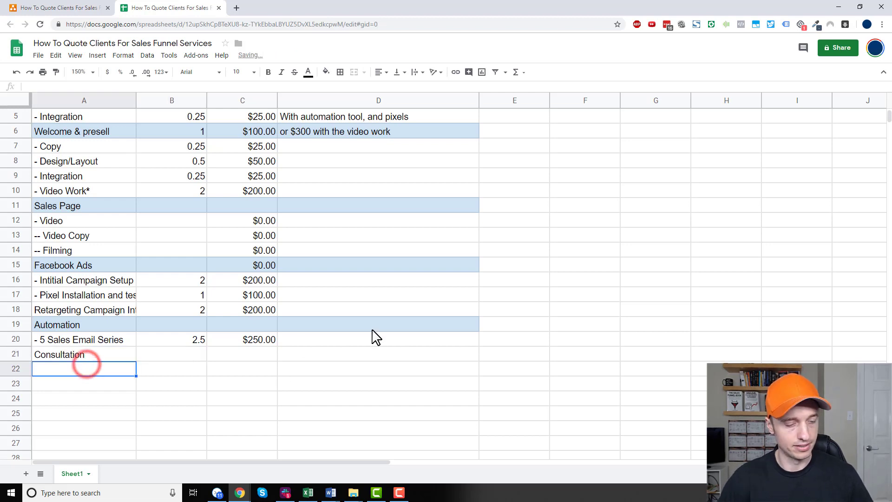
type("- 4 Hours")
key("Tab")
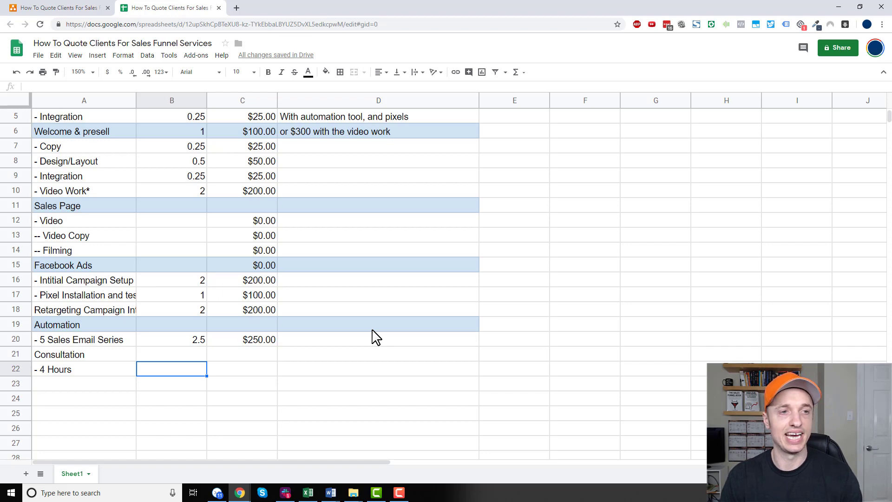
scroll(374, 337, "up", 2)
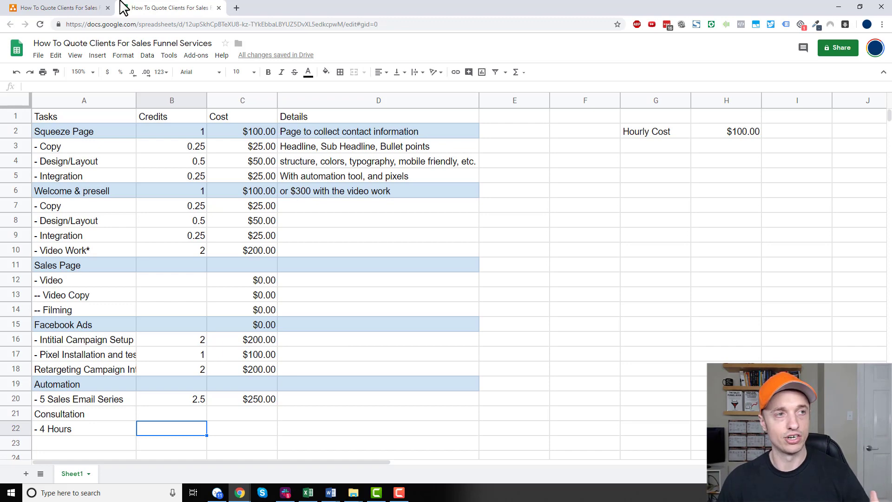
left_click(75, 6)
left_click(316, 217)
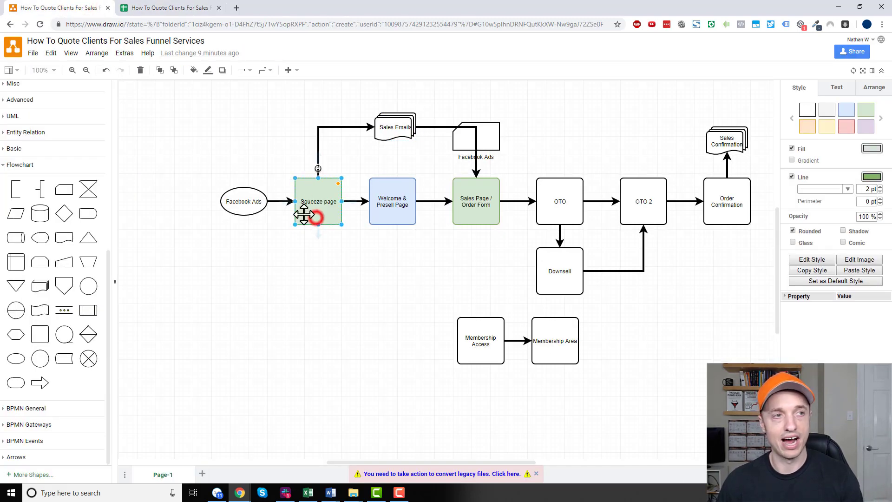
left_click(164, 6)
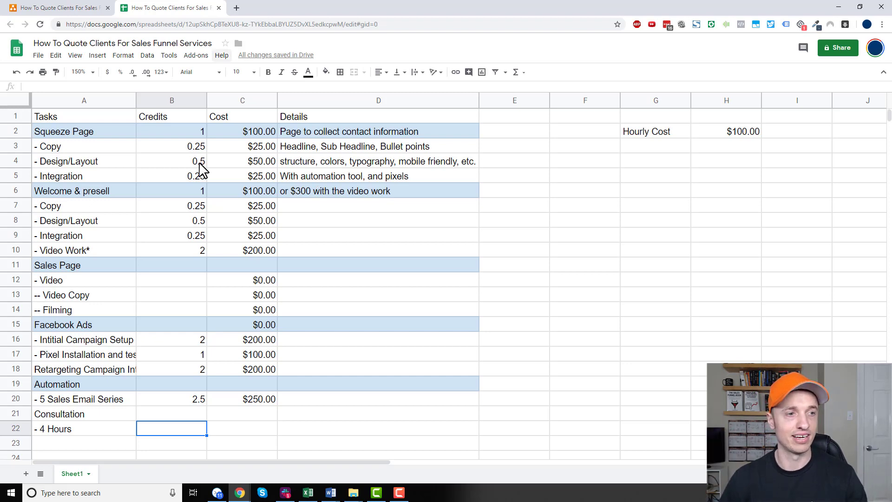
left_click(74, 238)
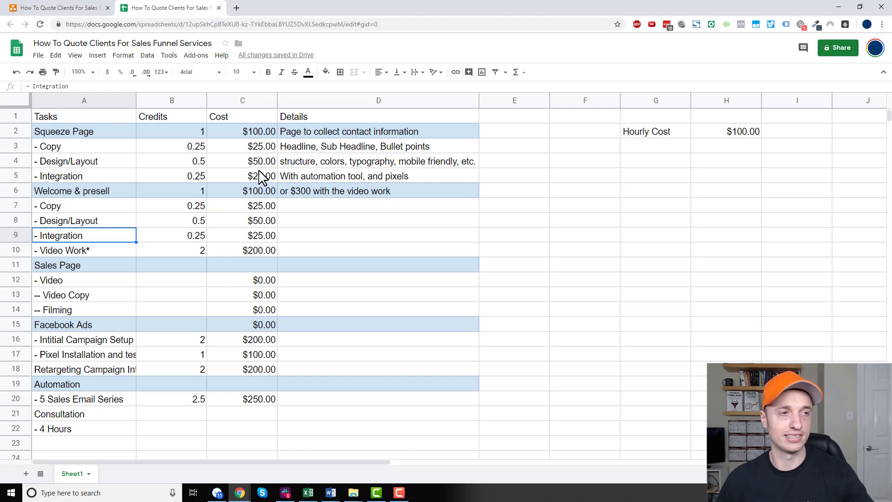
left_click(182, 145)
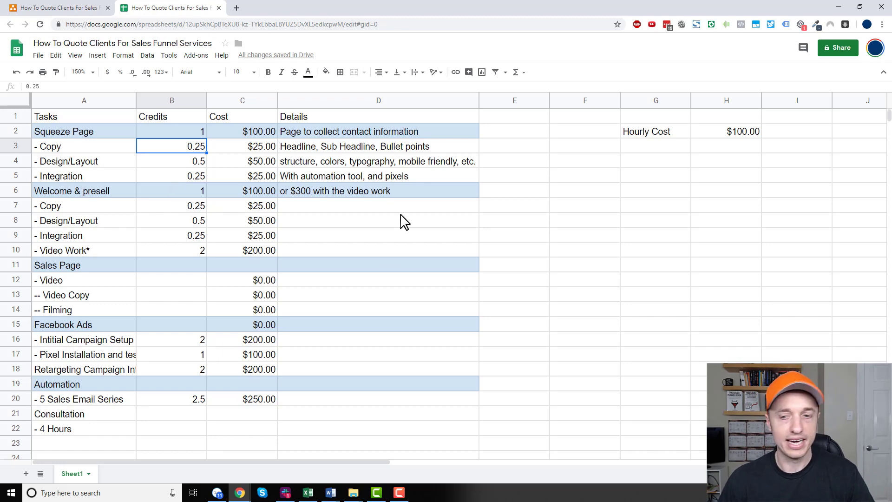
left_click(65, 7)
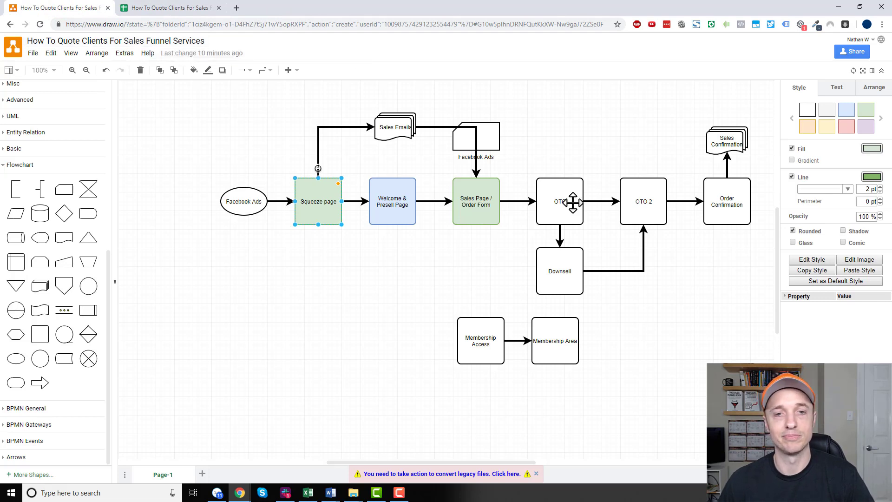
left_click(189, 8)
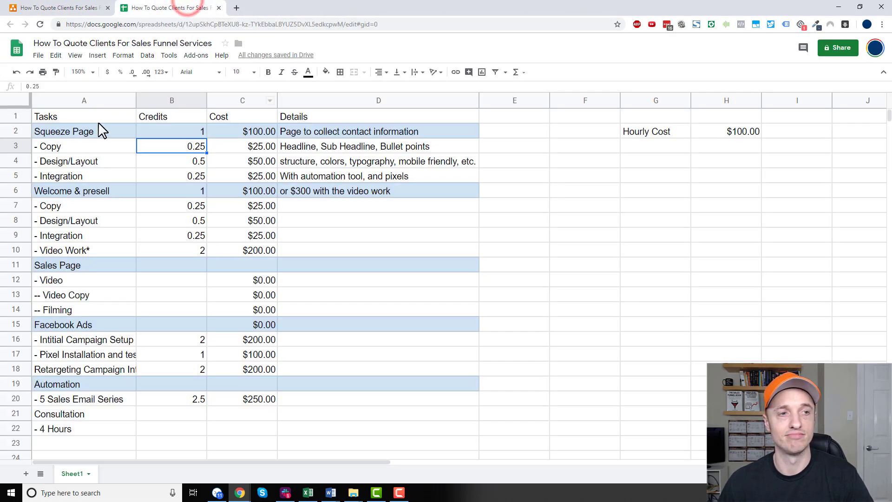